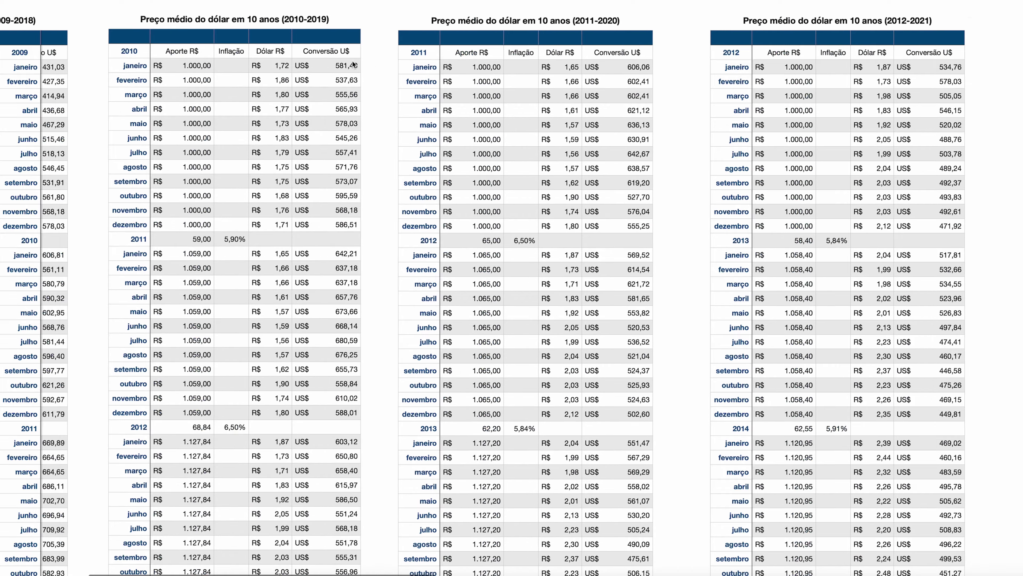
Look across the ten-year average dollar price tables, from the 2009-2018 period through the 2013-2023 period
scroll(353, 65, left, 15)
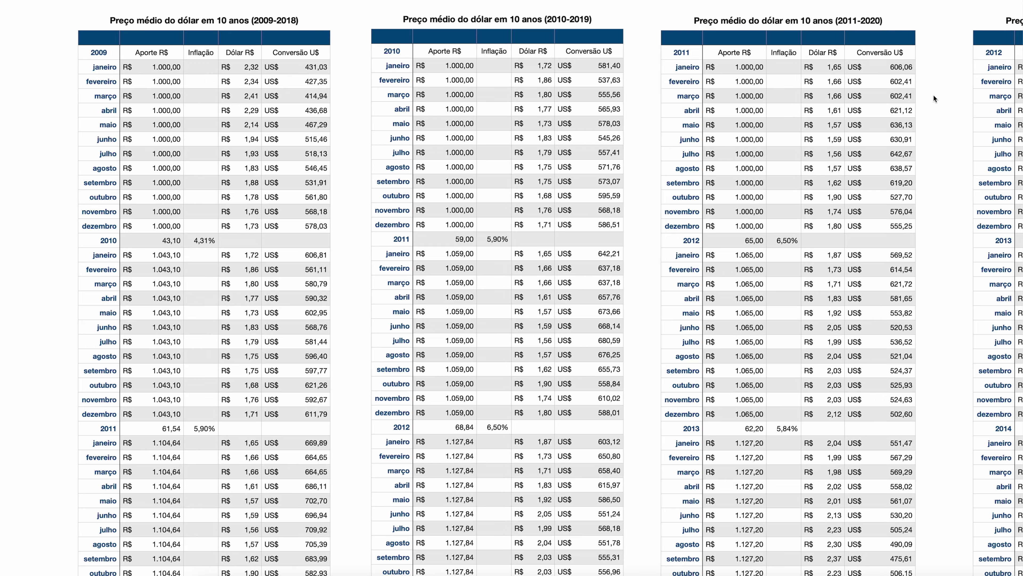
scroll(934, 95, right, 10)
scroll(933, 95, right, 15)
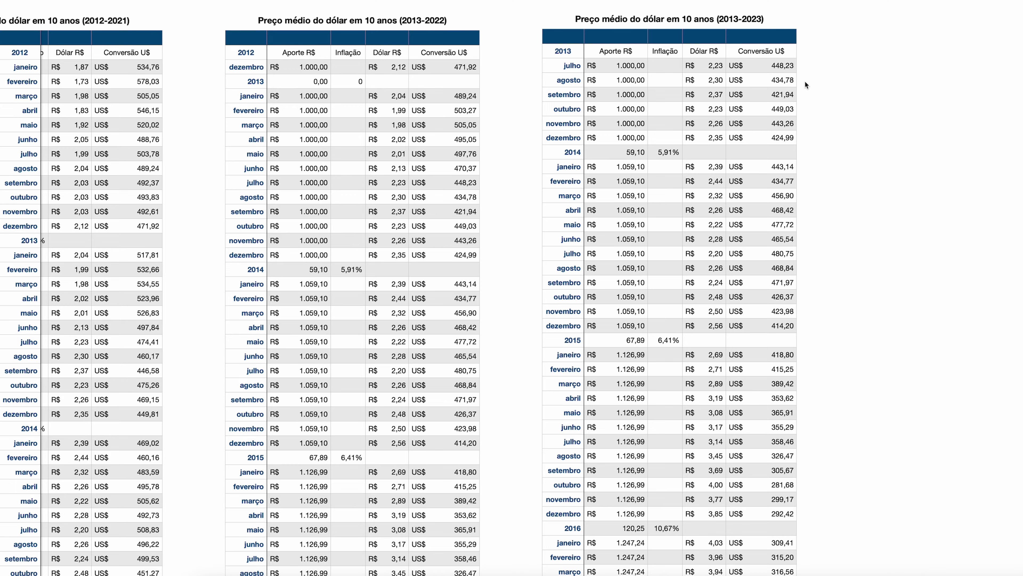
scroll(806, 82, left, 20)
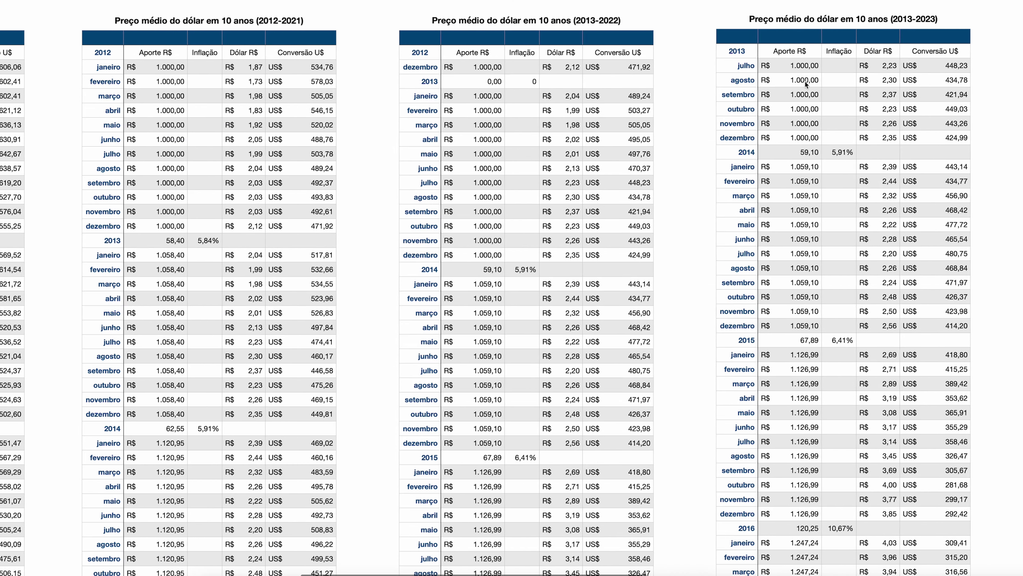
scroll(805, 82, down, 15)
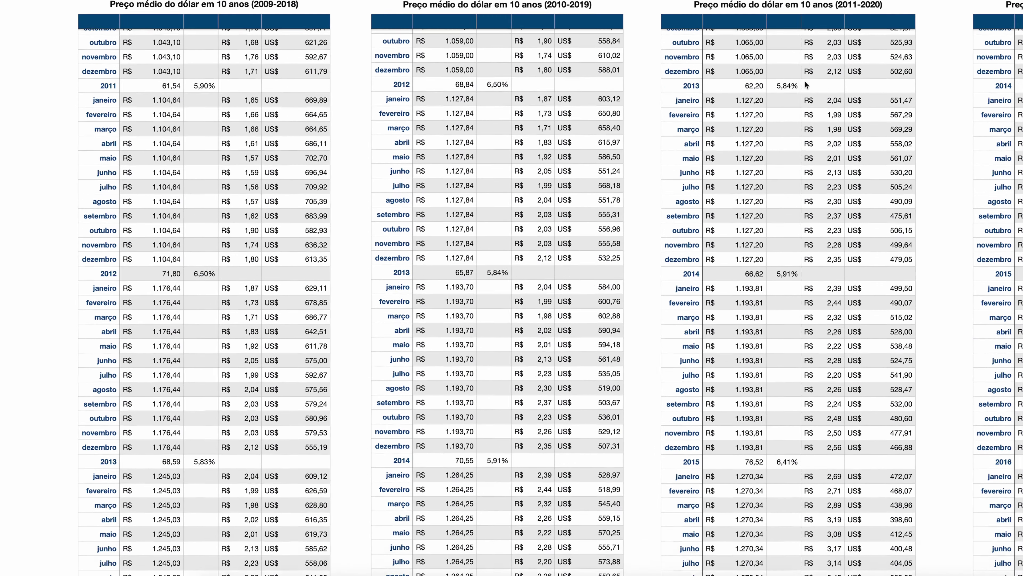
scroll(806, 85, right, 20)
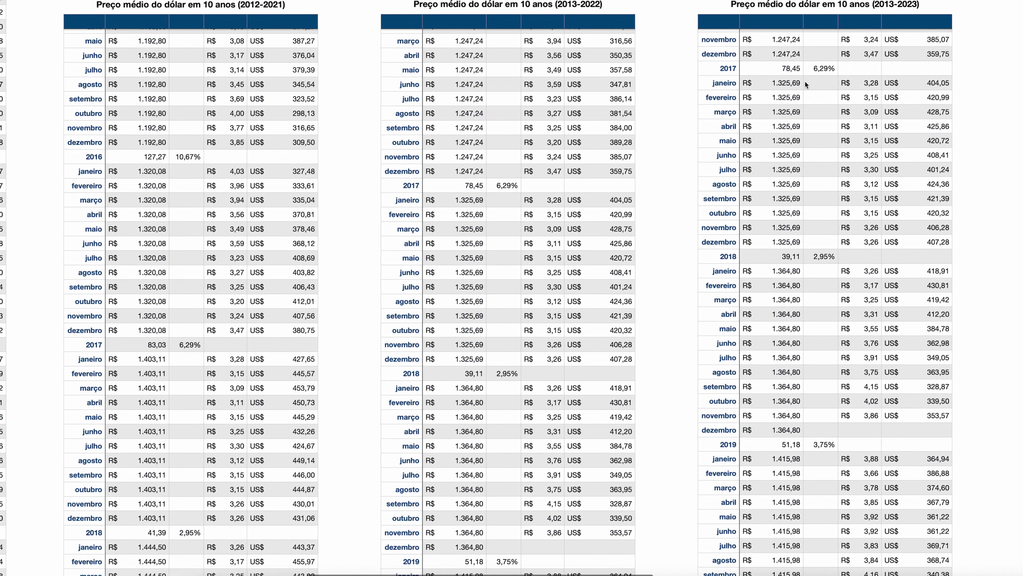
scroll(805, 81, left, 20)
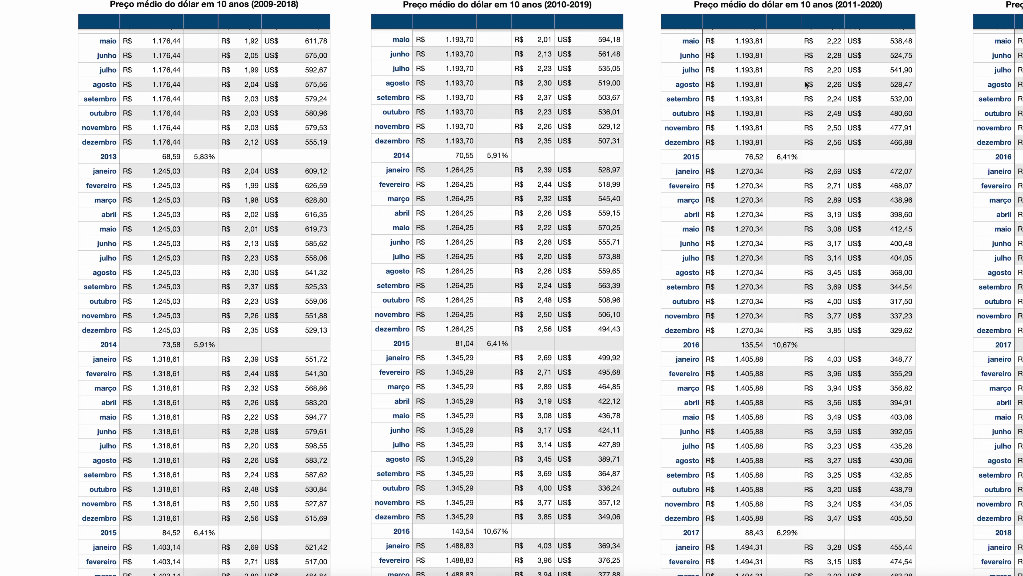
scroll(643, 193, right, 1)
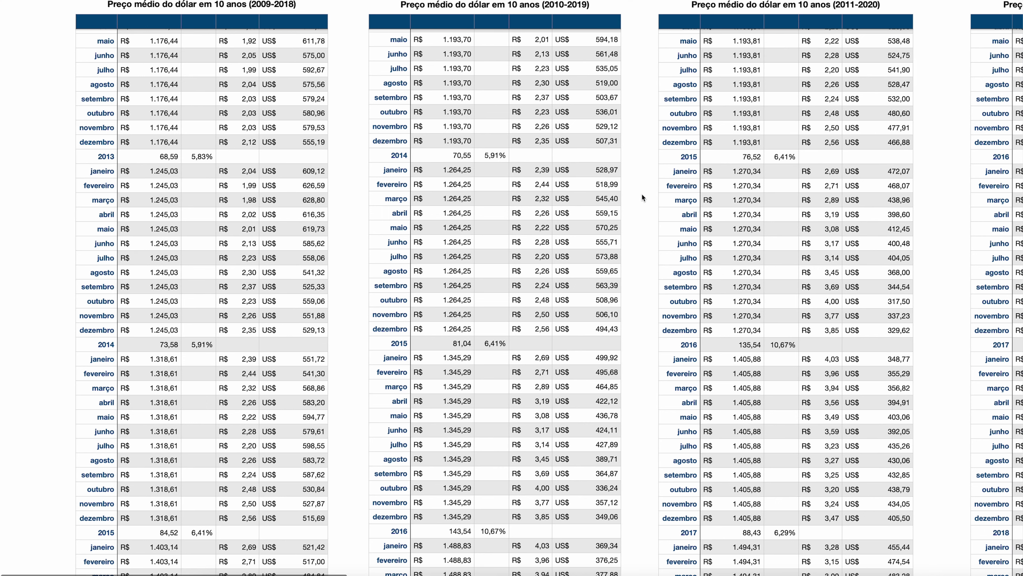
Review the monthly contributions, inflation rates and dollar conversions down the 2009-2018, 2010-2019 and 2011-2020 tables, returning to their first rows
scroll(642, 195, down, 14)
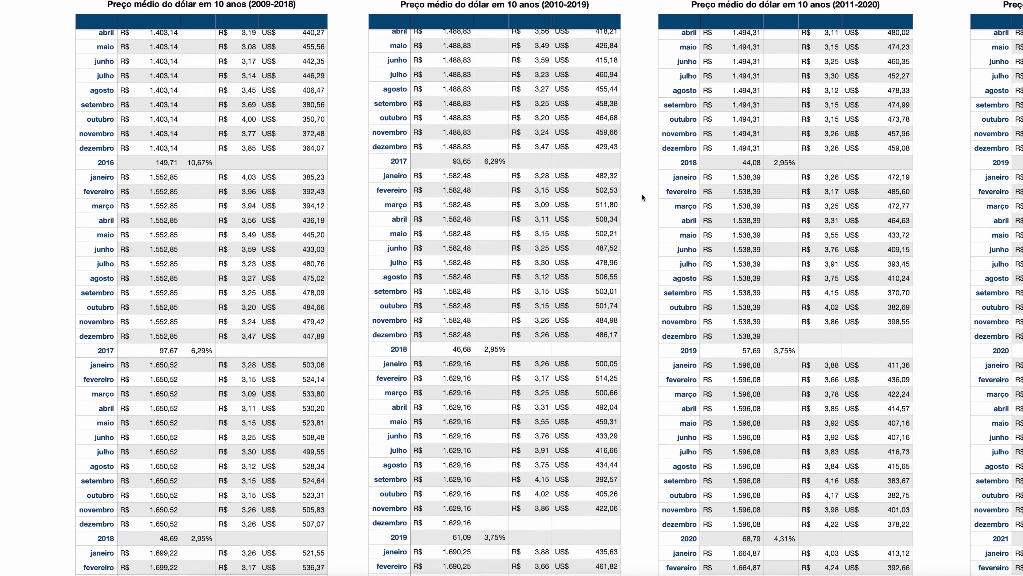
scroll(642, 195, down, 8)
scroll(642, 194, up, 20)
scroll(643, 197, up, 1)
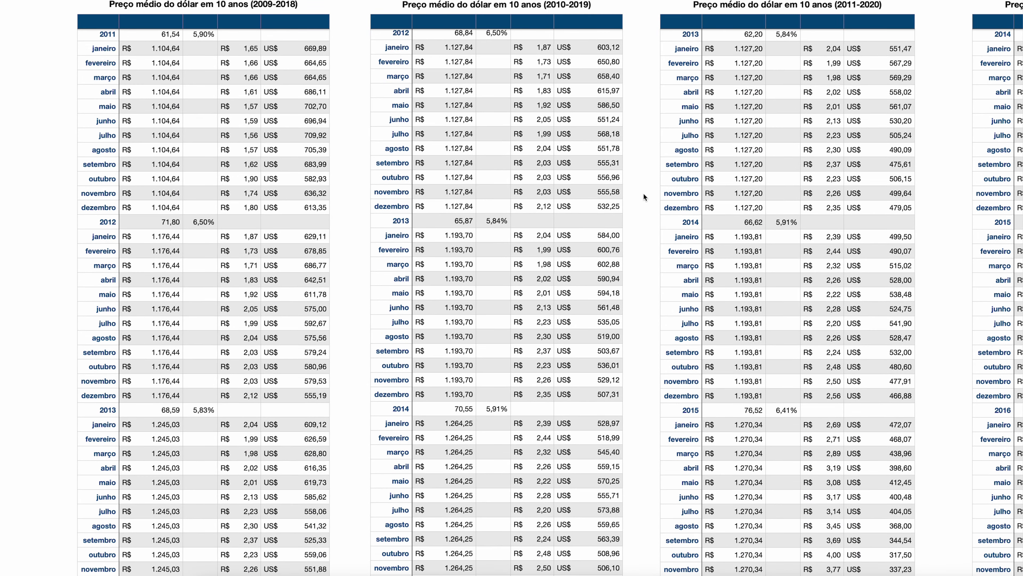
scroll(644, 197, up, 7)
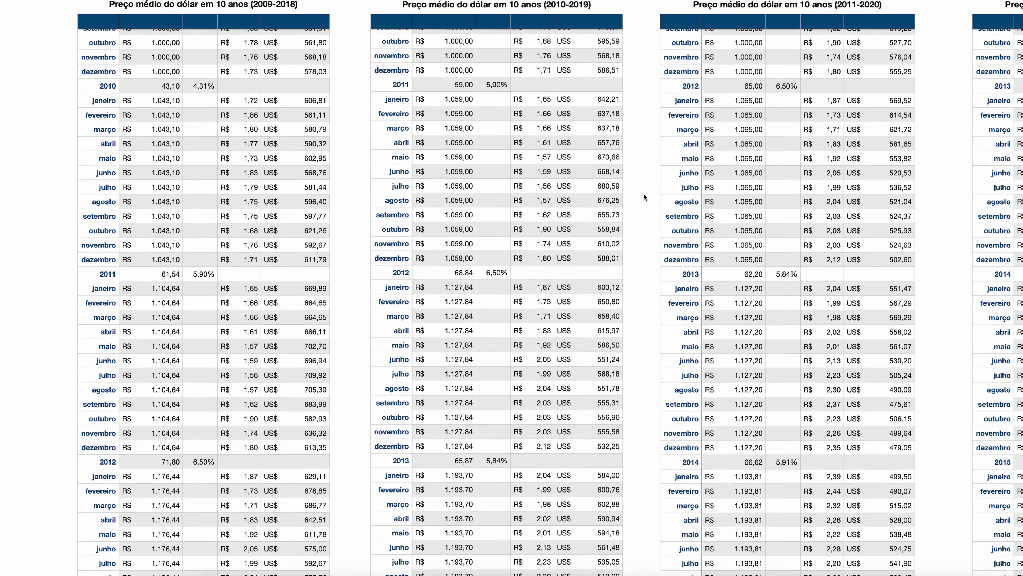
scroll(643, 196, up, 4)
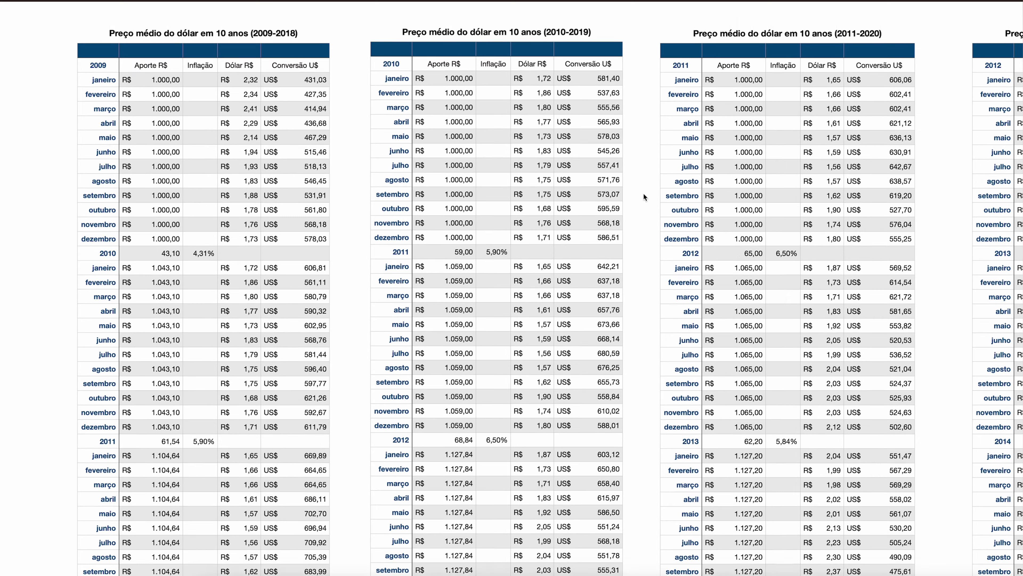
Examine the monthly rows of the 2012-2021, 2013-2022 and 2013-2023 tables, and return to the start of the 2009-2018 table
scroll(643, 196, right, 10)
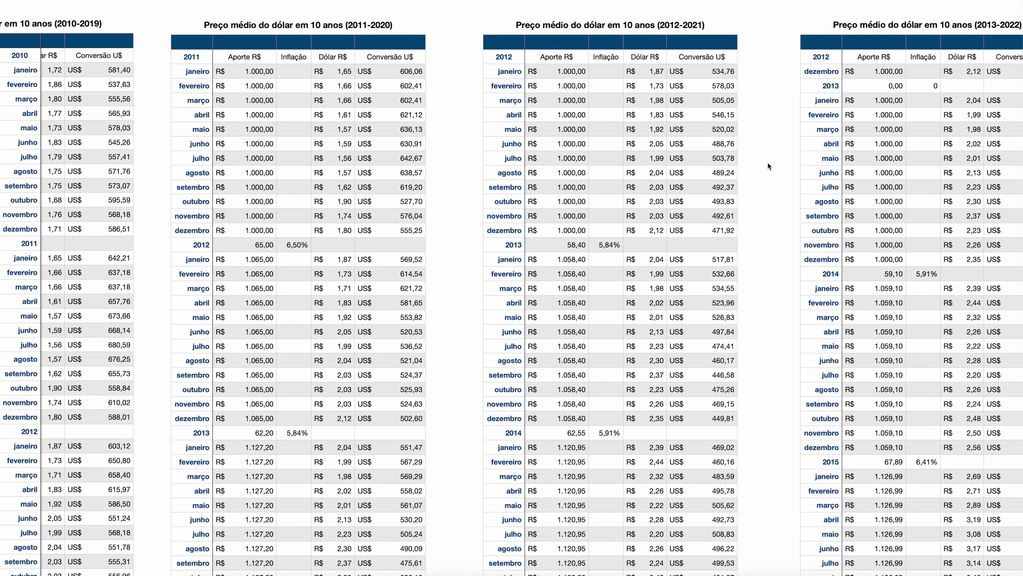
scroll(768, 163, right, 10)
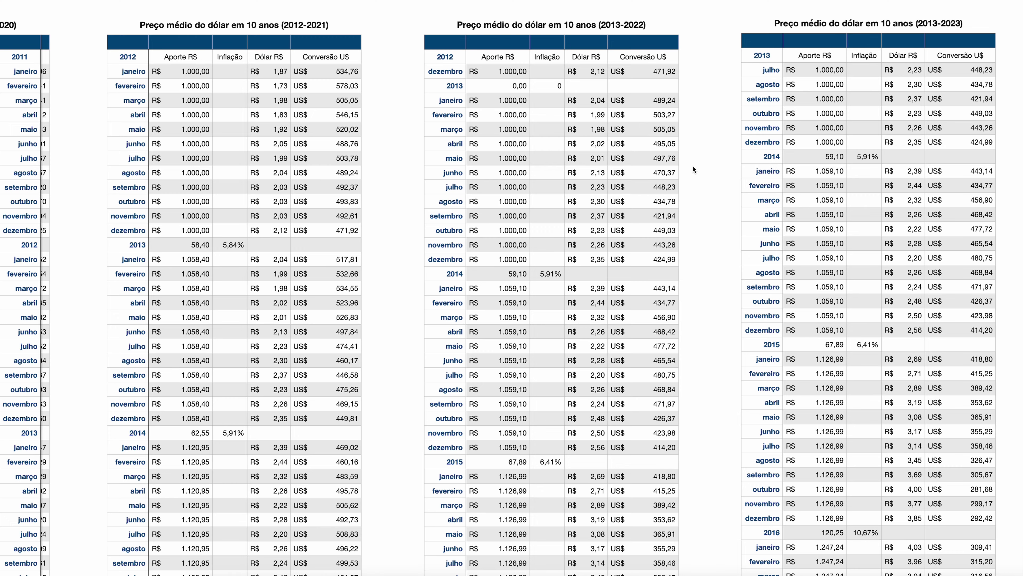
scroll(695, 165, down, 15)
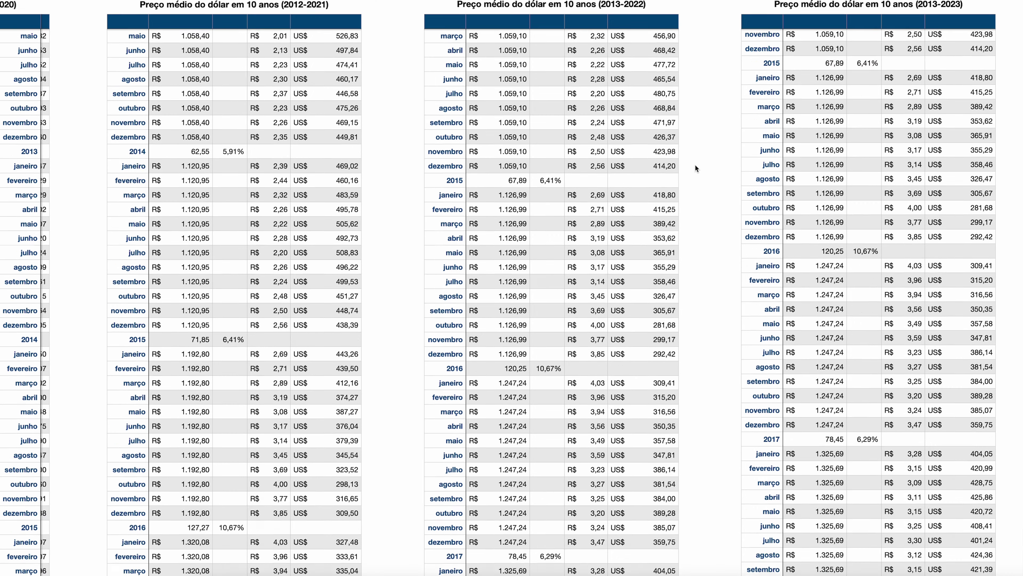
scroll(695, 166, left, 20)
scroll(696, 166, up, 3)
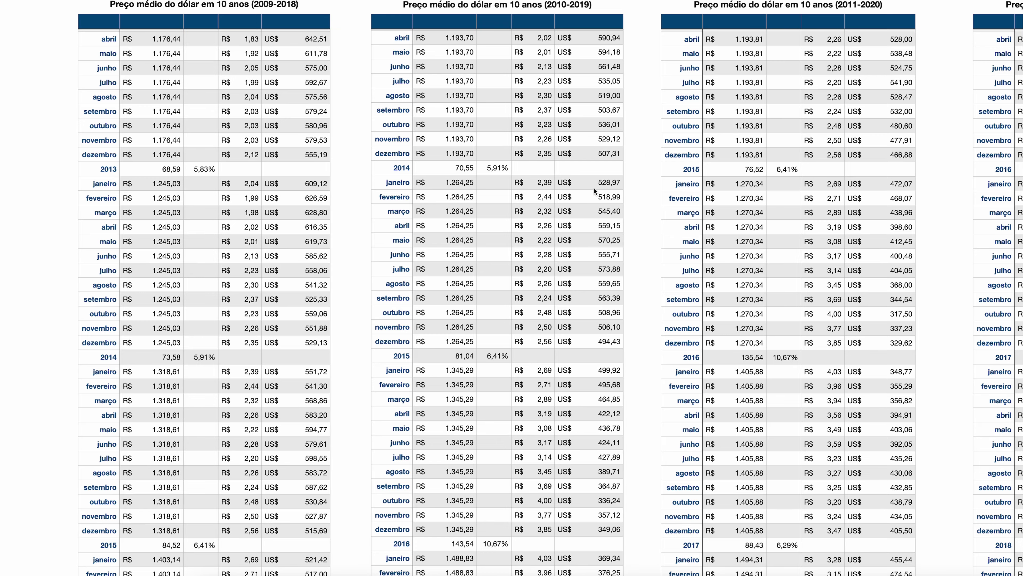
scroll(594, 188, up, 20)
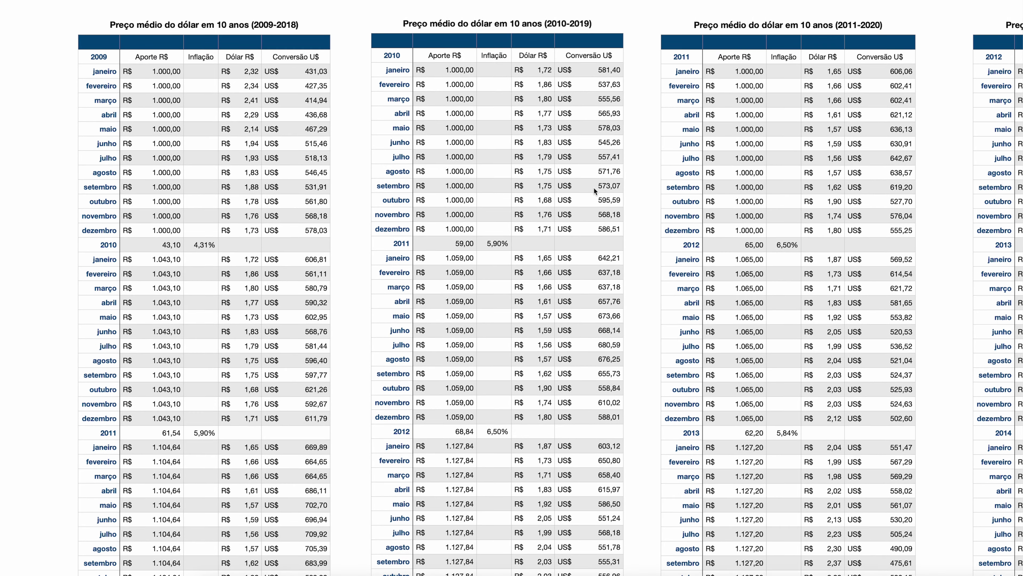
Examine the 2013-2023 table down to its totals and select its last month, junho 2023
scroll(593, 187, right, 15)
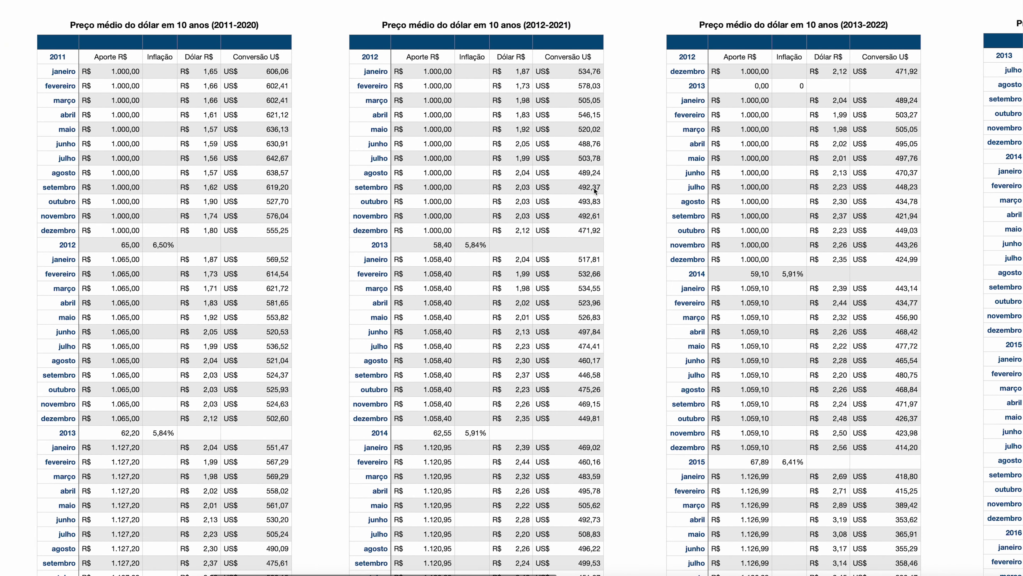
scroll(594, 189, right, 9)
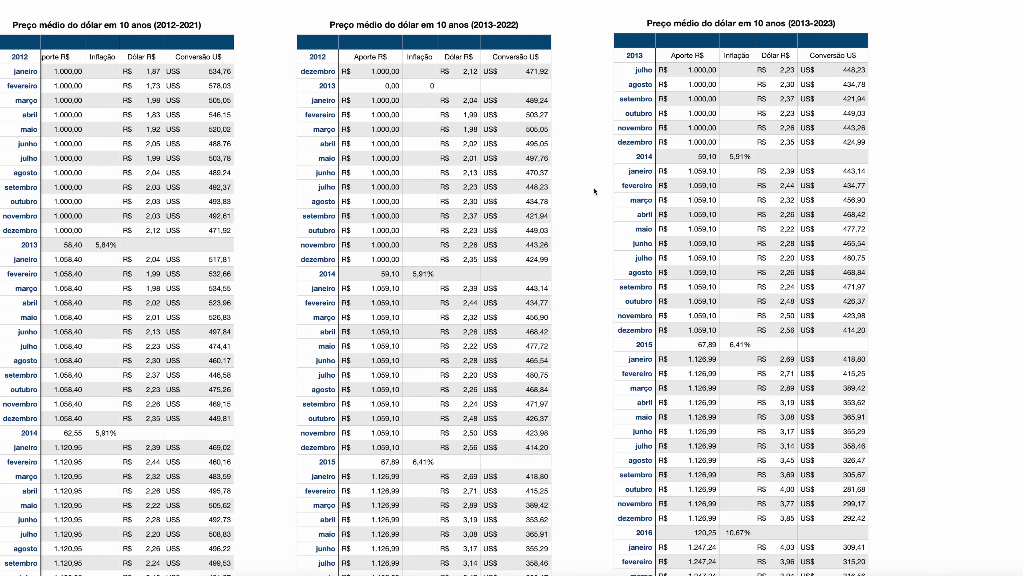
scroll(594, 189, down, 15)
scroll(594, 190, down, 20)
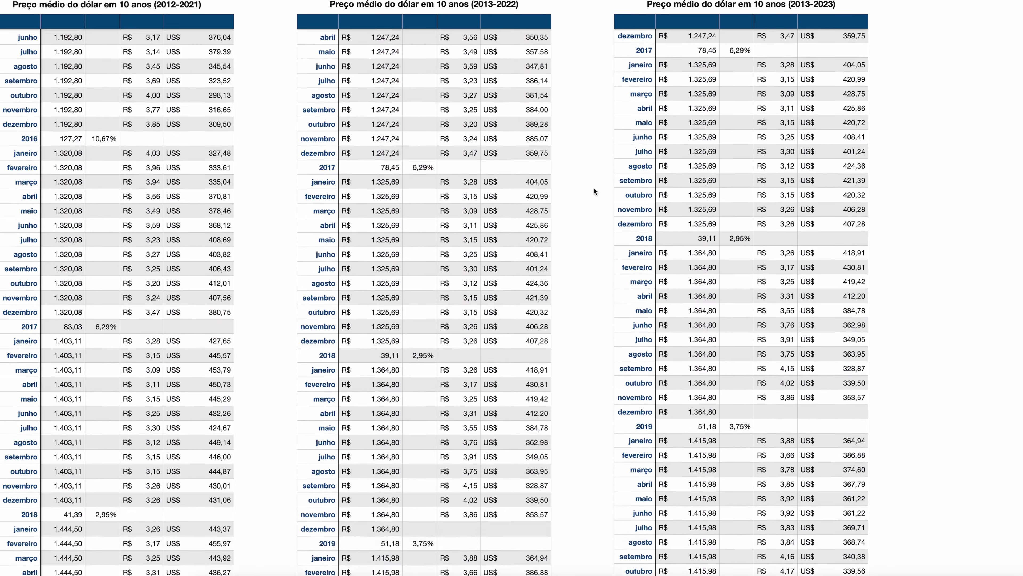
scroll(593, 186, down, 6)
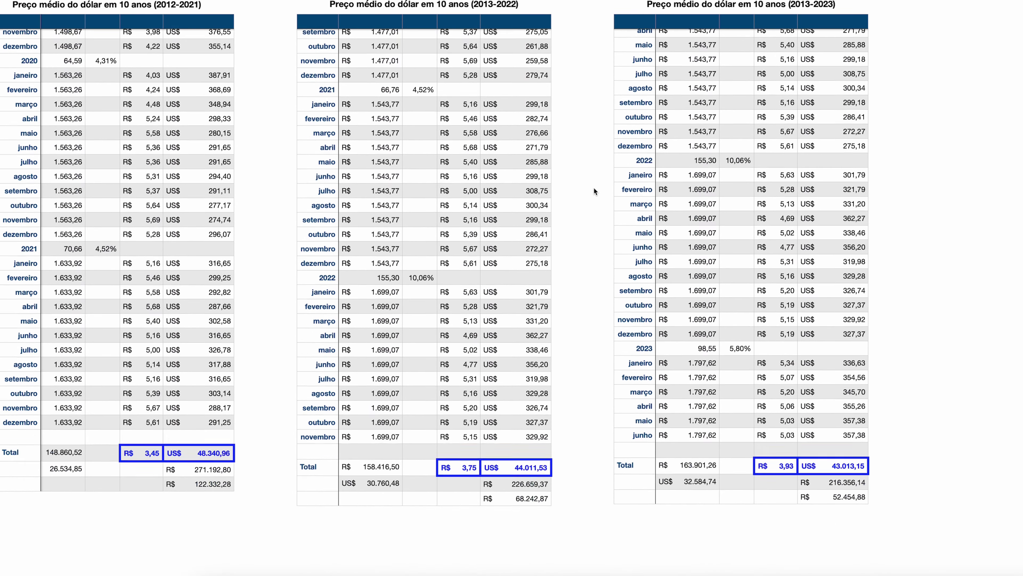
click(631, 270)
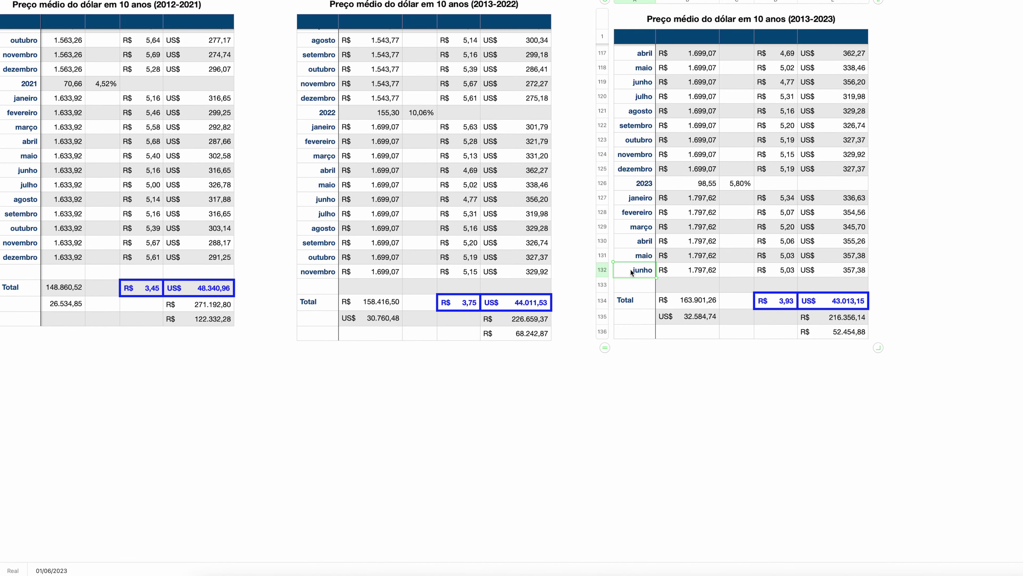
Check the period covered by the 2009-2018 table by selecting its 2009 header, first janeiro and final dezembro cells
scroll(720, 260, left, 20)
scroll(721, 261, up, 20)
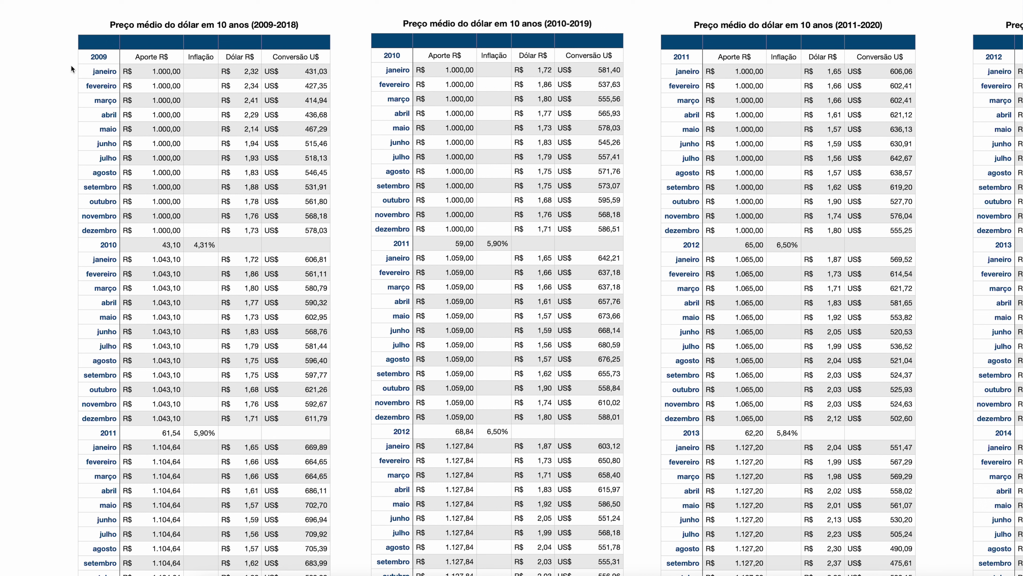
click(93, 57)
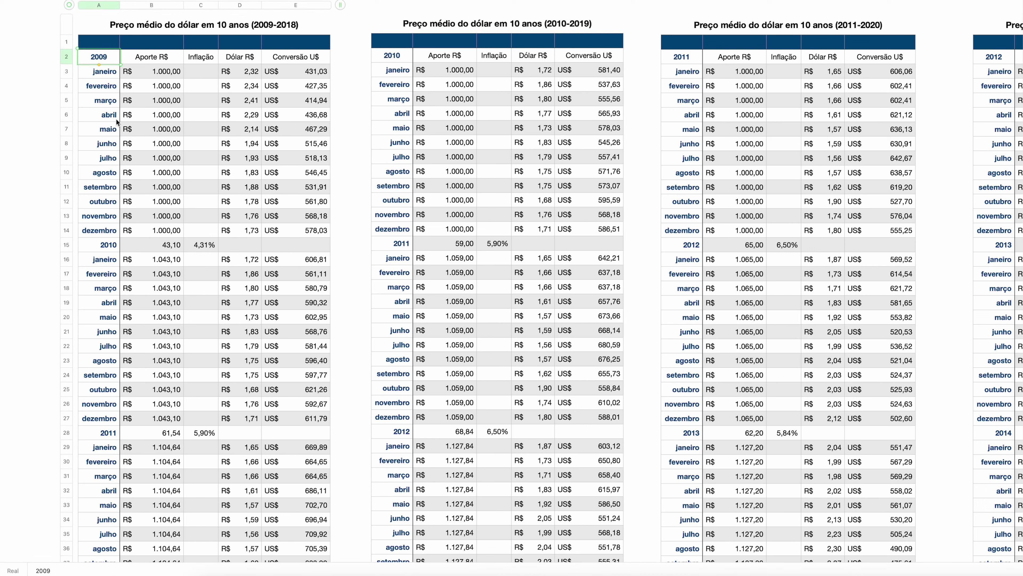
click(104, 72)
scroll(109, 74, down, 20)
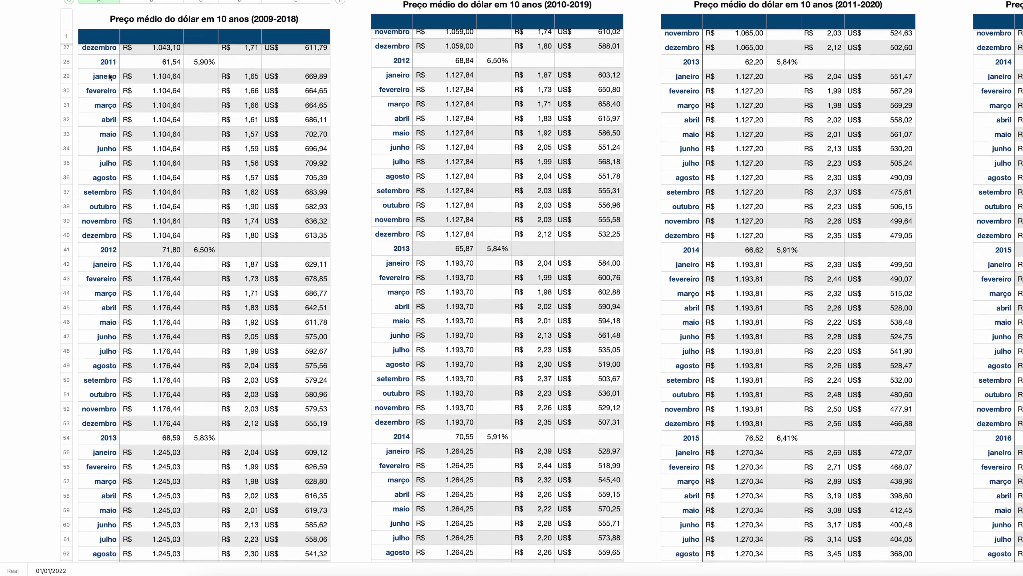
scroll(109, 74, down, 20)
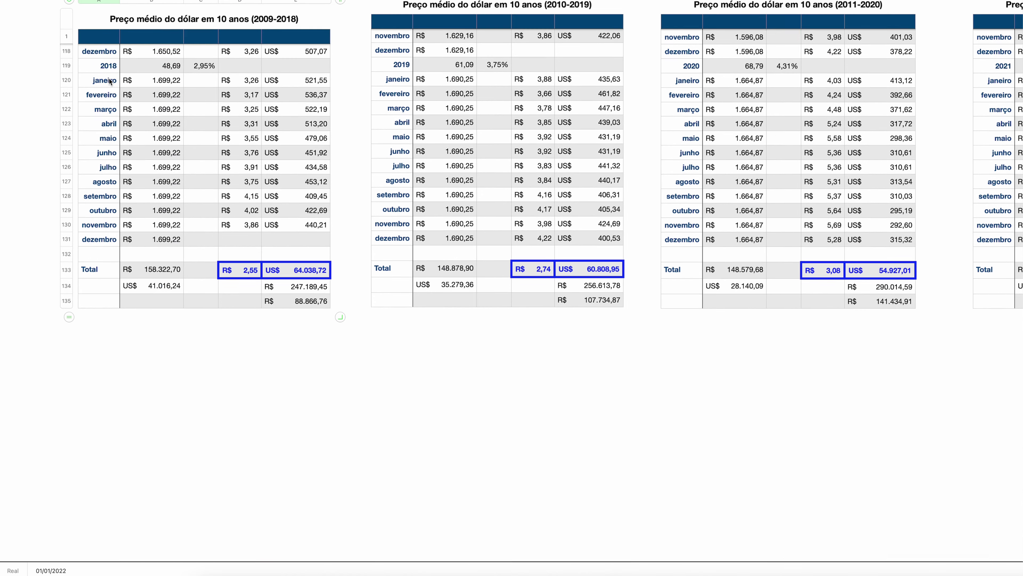
click(103, 242)
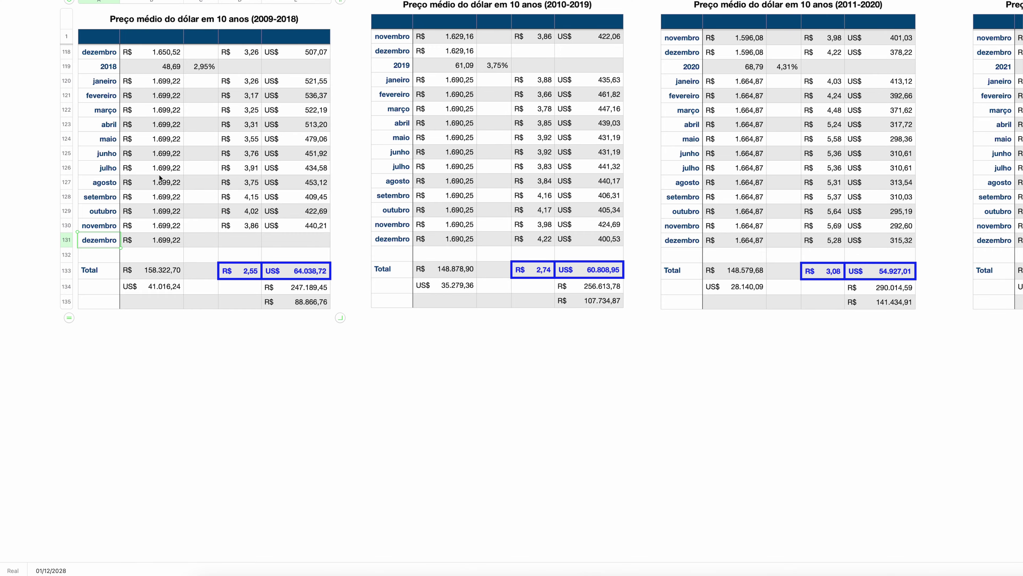
Inspect the first monthly contribution, the 2010 inflation rate and the janeiro 2010 contribution formula in the 2009-2018 table
scroll(164, 179, up, 20)
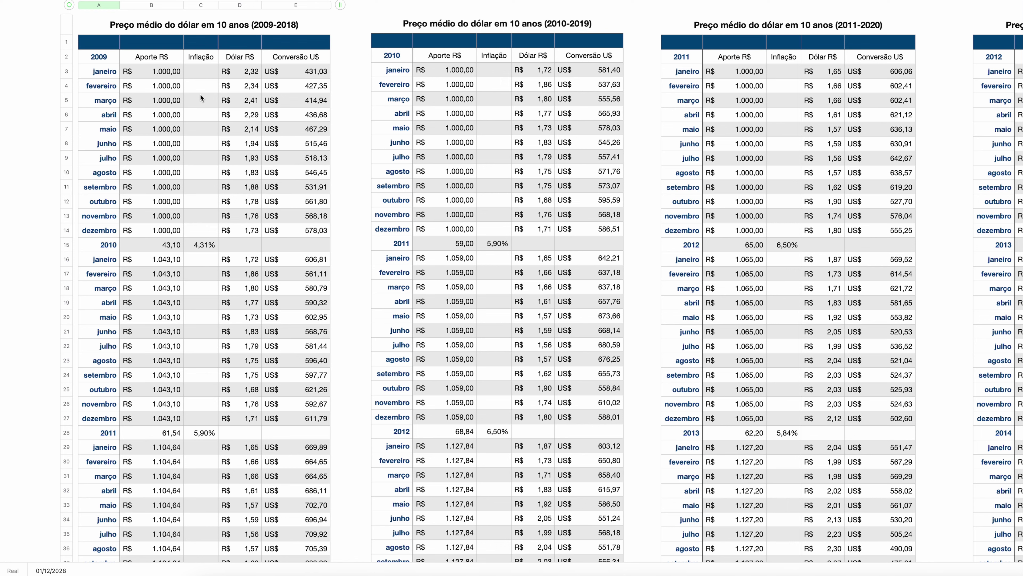
click(145, 74)
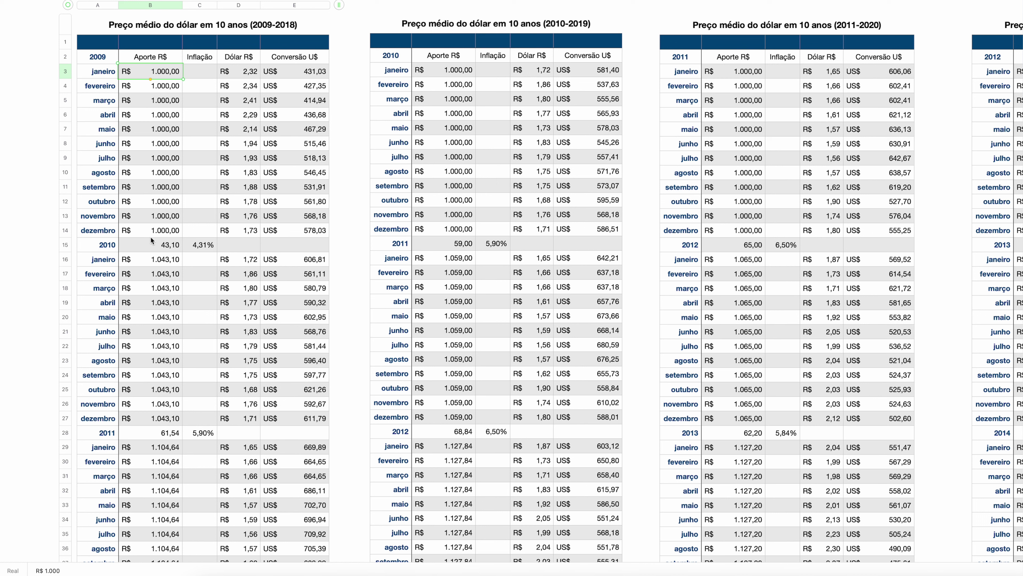
click(206, 246)
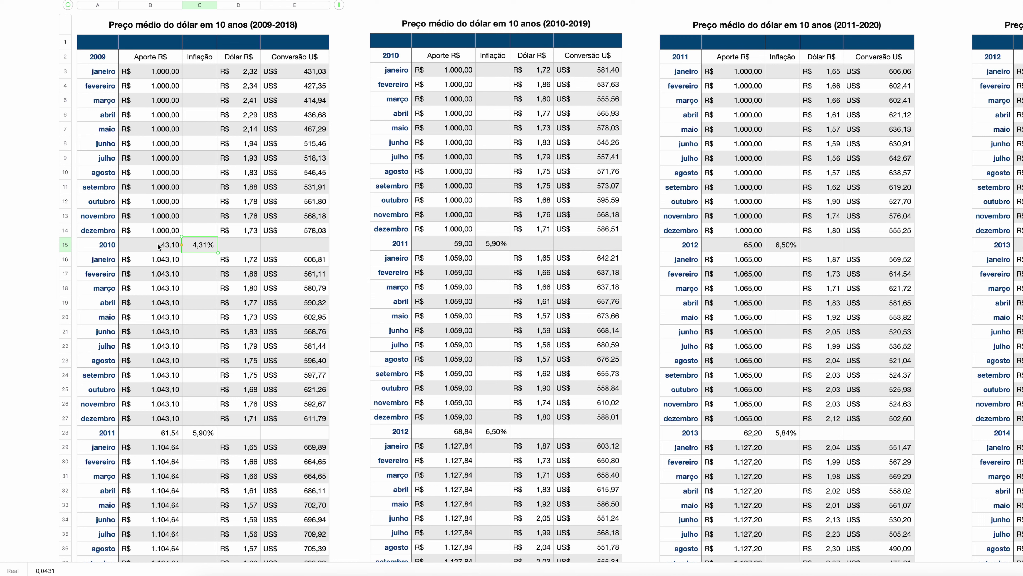
click(168, 259)
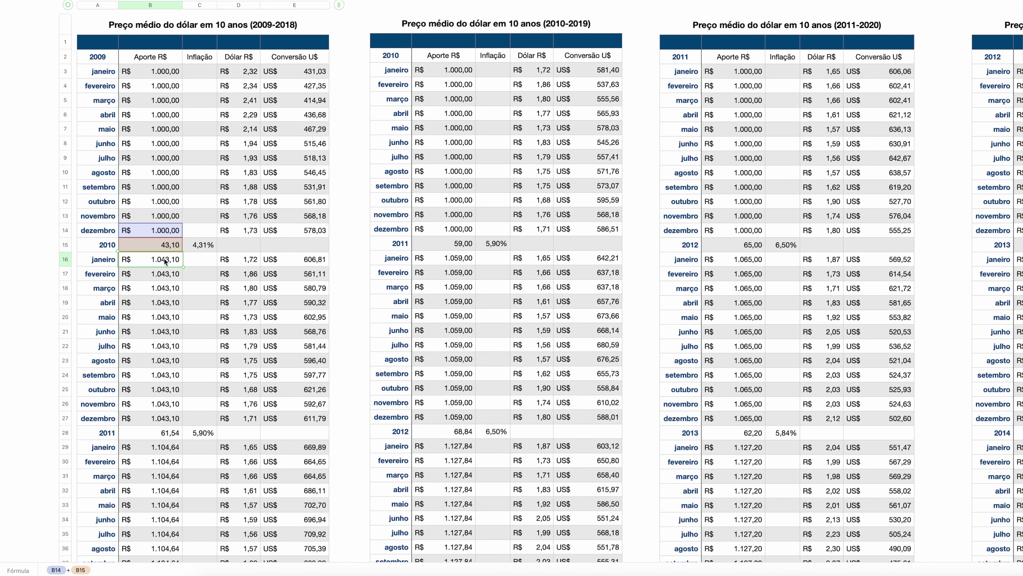
Inspect the formulas behind the dezembro 2010 contribution, the 2011 inflation adjustment and the janeiro 2011 contribution in the 2009-2018 table
scroll(167, 410, down, 5)
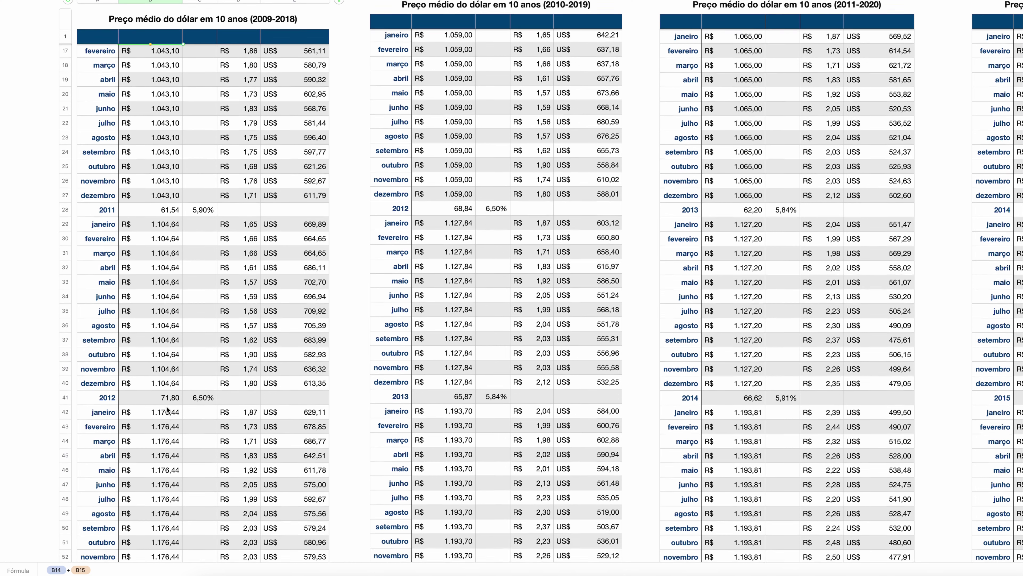
scroll(167, 409, down, 1)
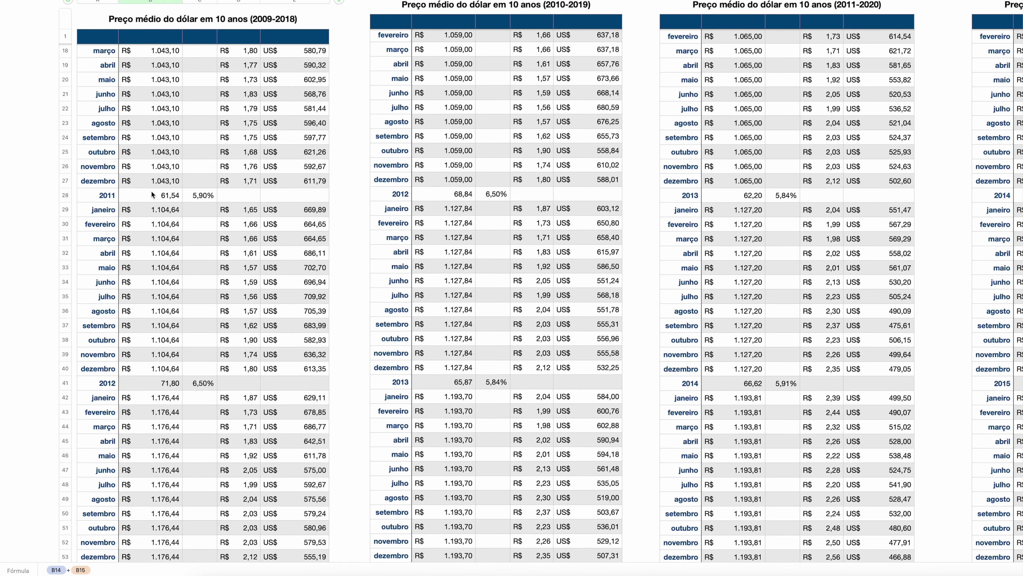
click(175, 183)
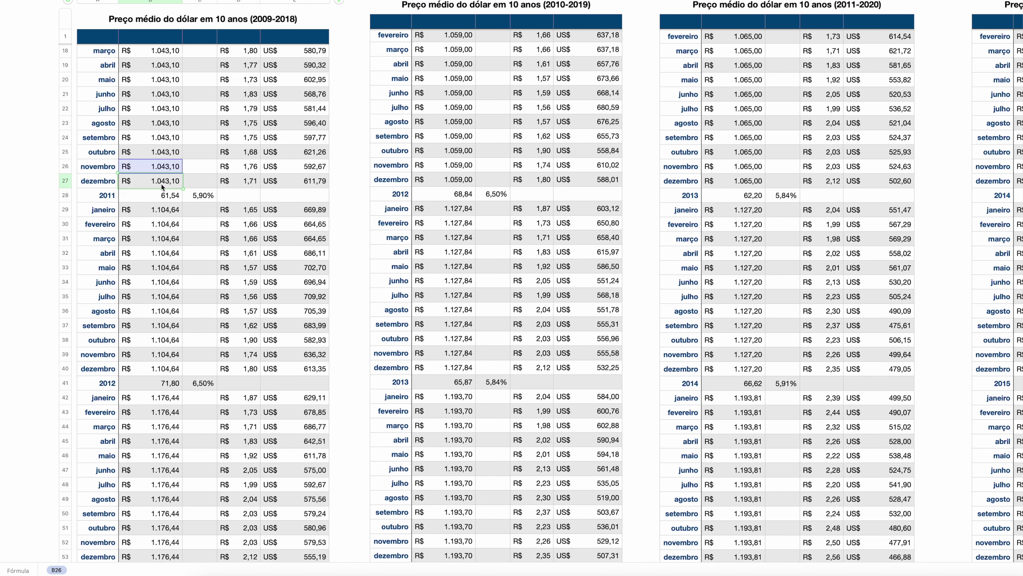
click(166, 197)
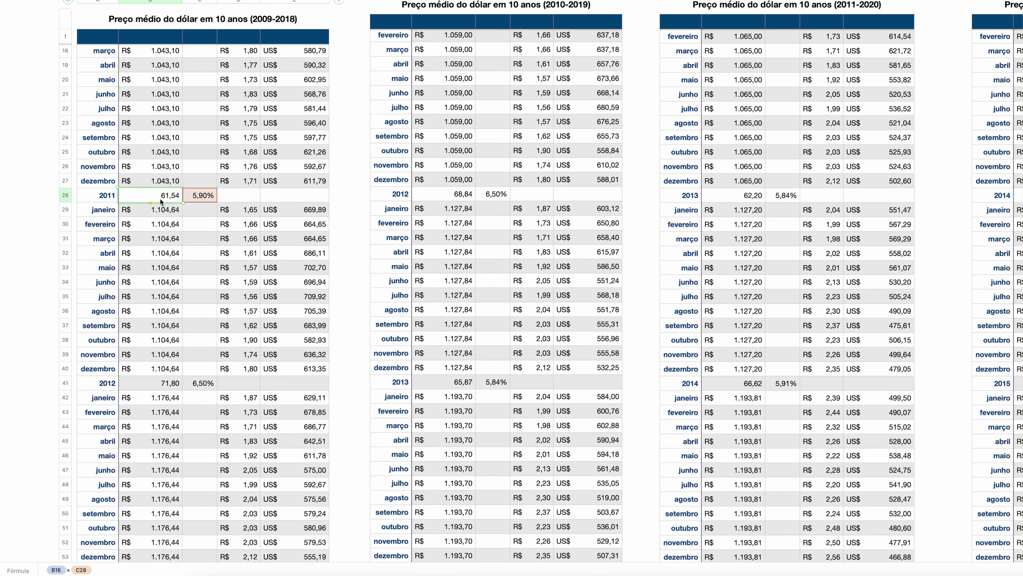
click(148, 211)
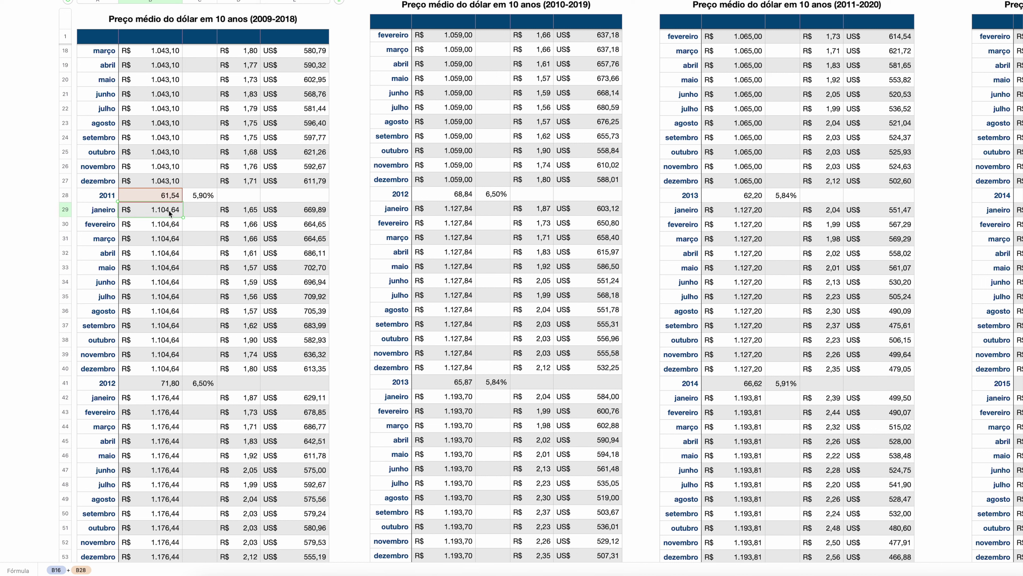
Inspect the janeiro, fevereiro, novembro and dezembro 2009 dollar rates, plus janeiro 2010, in the 2009-2018 table
scroll(170, 393, down, 20)
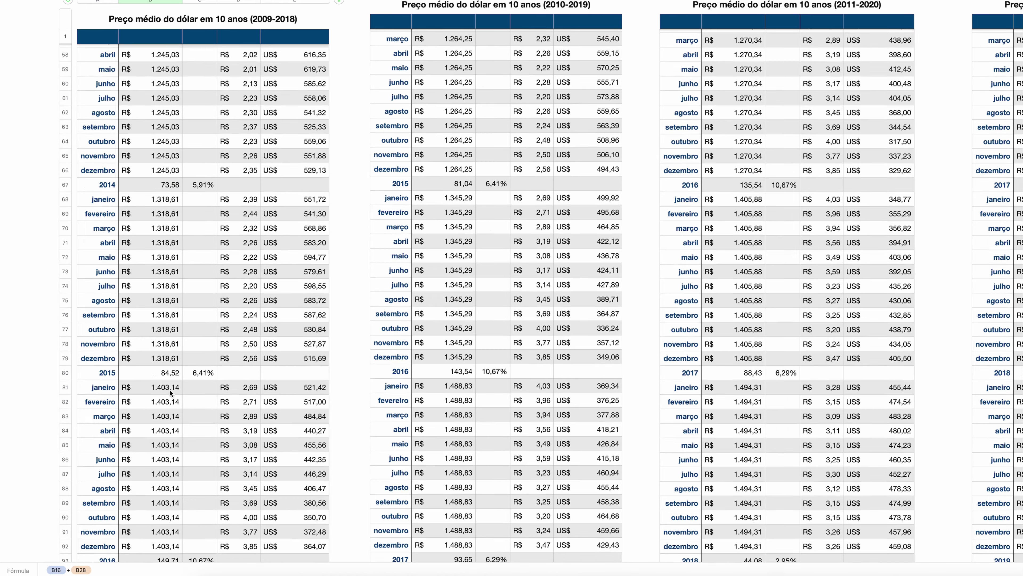
scroll(170, 393, up, 20)
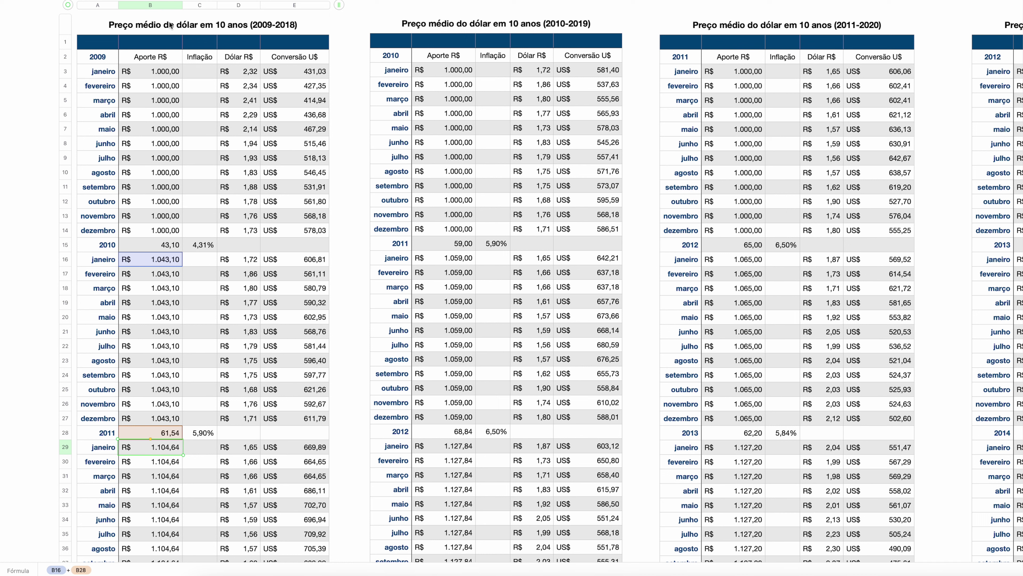
click(244, 76)
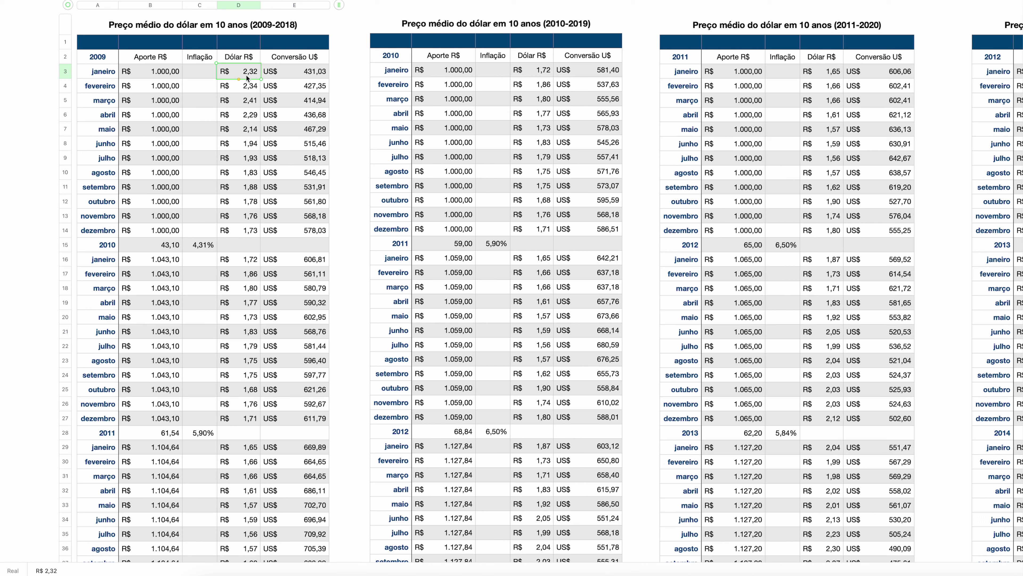
click(243, 88)
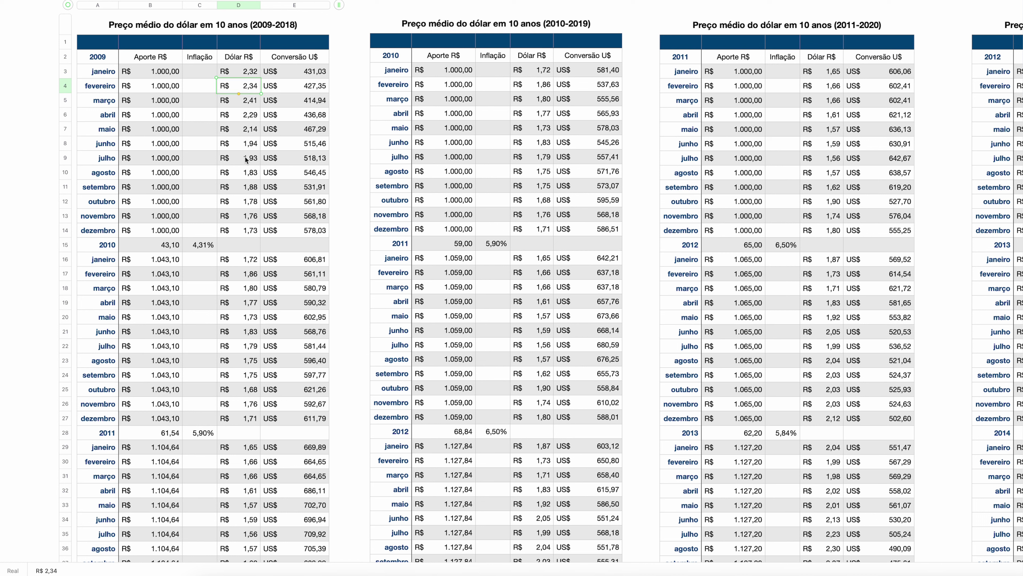
click(249, 217)
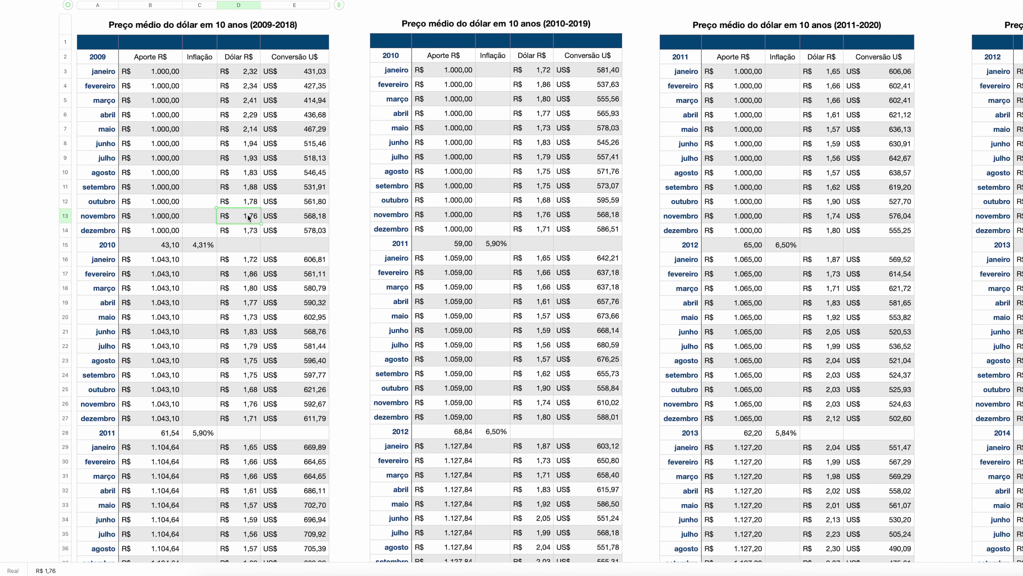
click(241, 232)
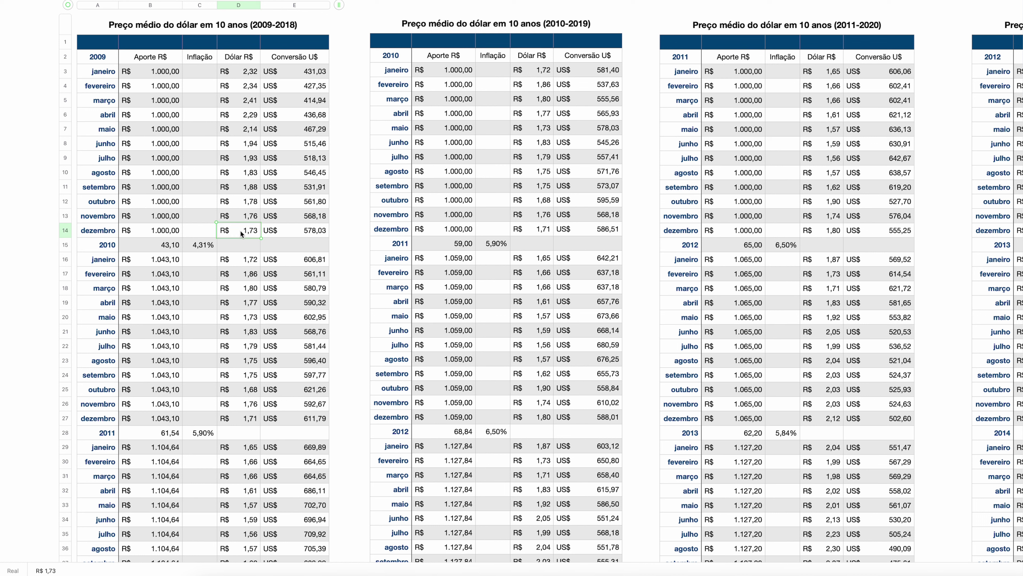
click(237, 263)
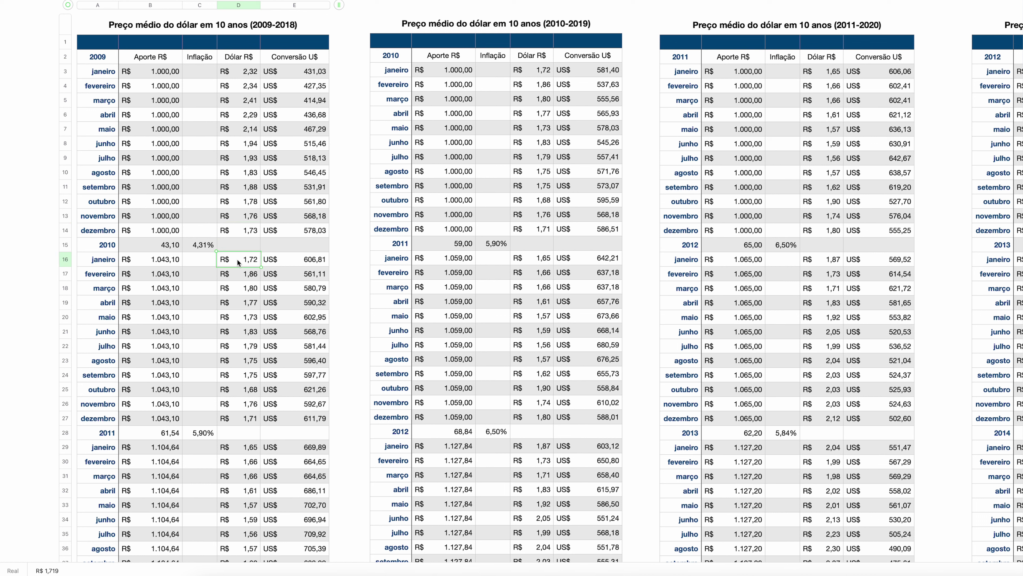
Inspect the dollar rates for outubro 2010, abril 2011 and agosto 2011 in the 2009-2018 table
click(239, 390)
scroll(240, 391, down, 3)
scroll(240, 390, down, 5)
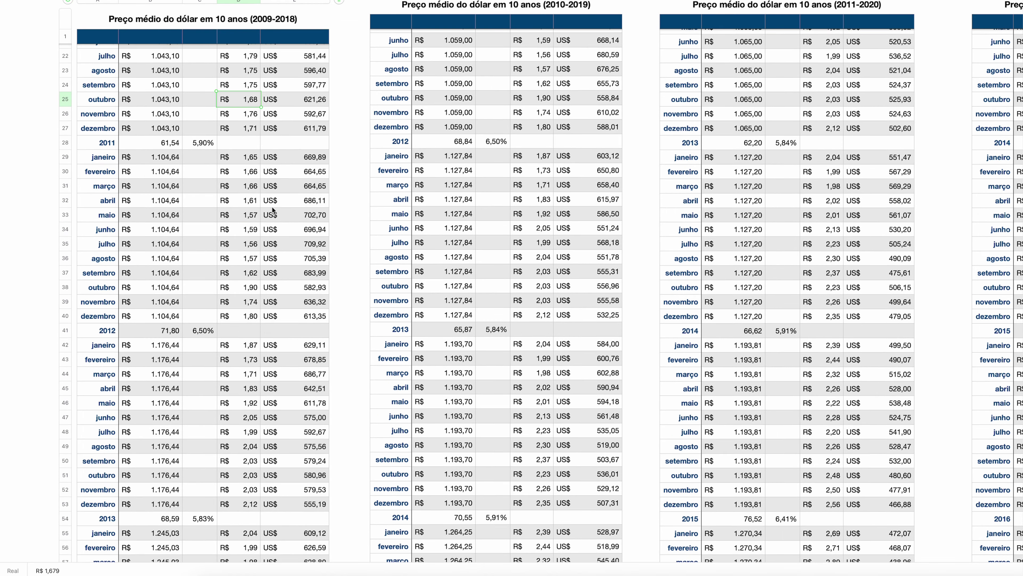
click(237, 202)
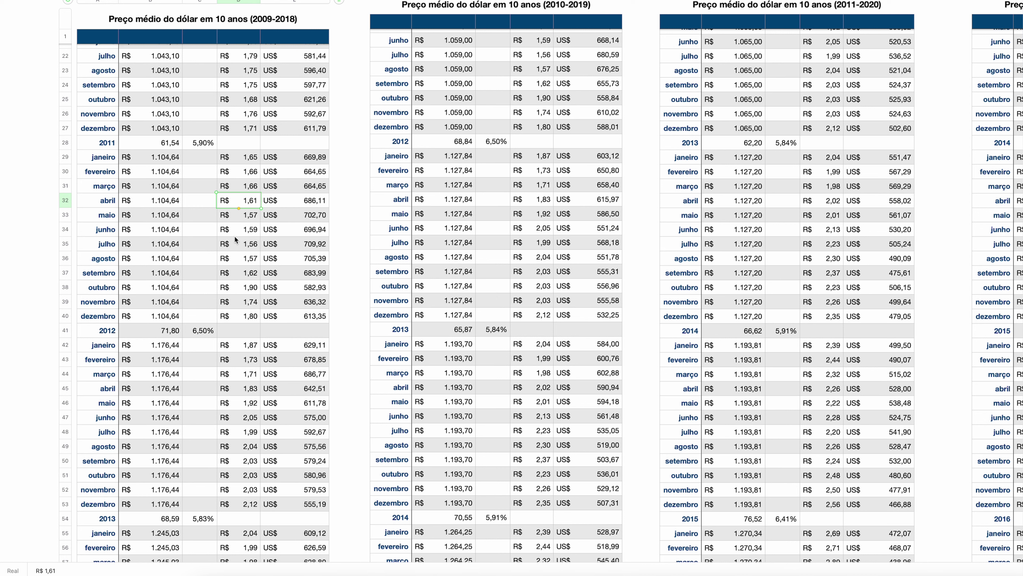
click(234, 260)
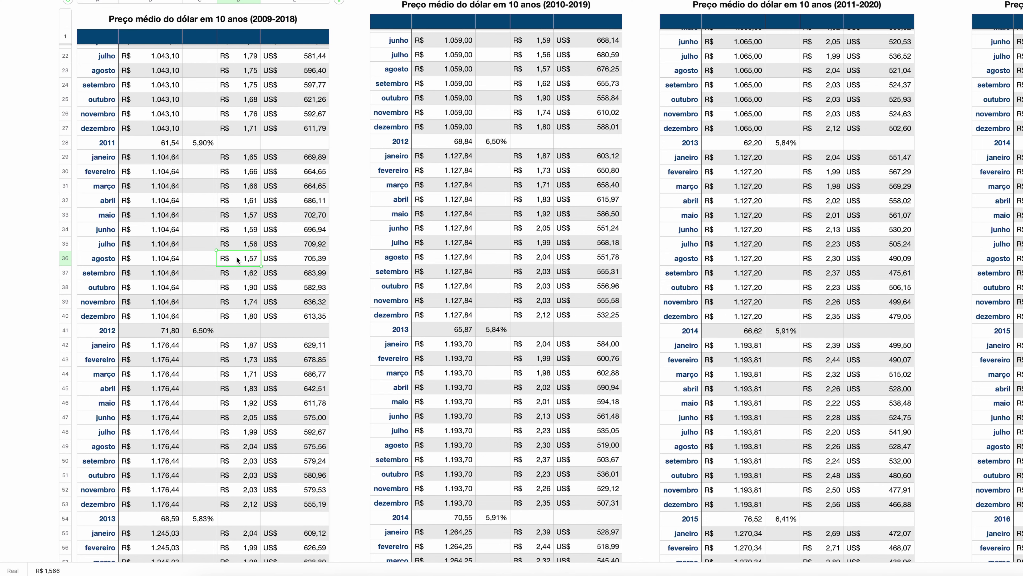
Examine the 2010-2019, 2011-2020 and 2012-2021 tables from their first months down to their totals
scroll(237, 260, up, 10)
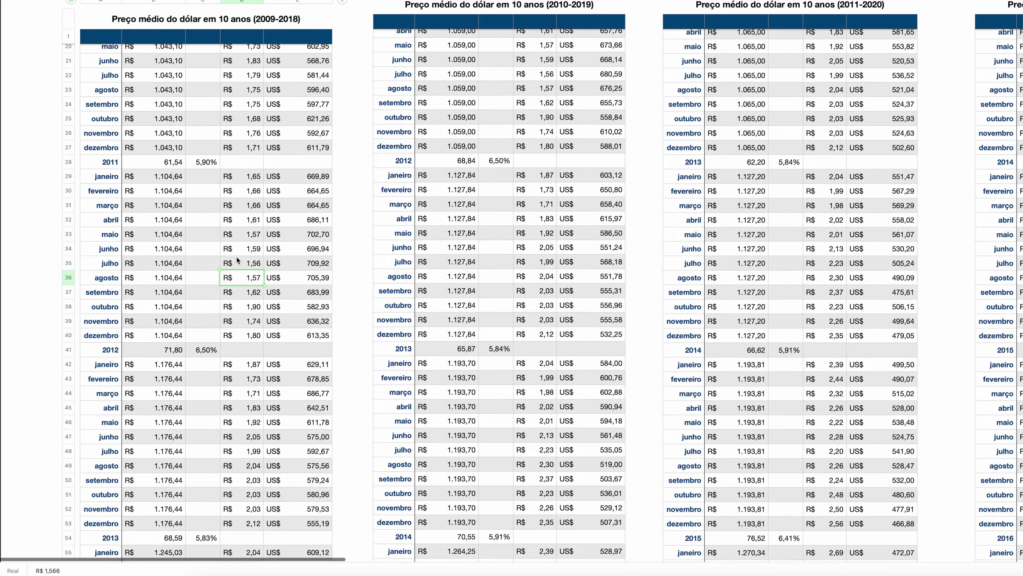
click(486, 173)
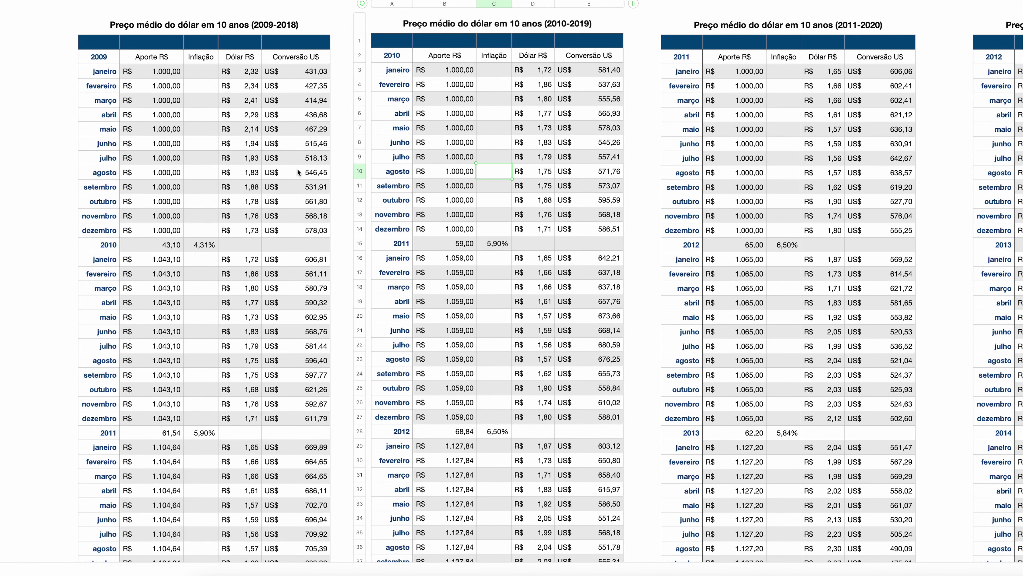
scroll(430, 218, down, 5)
scroll(430, 218, down, 20)
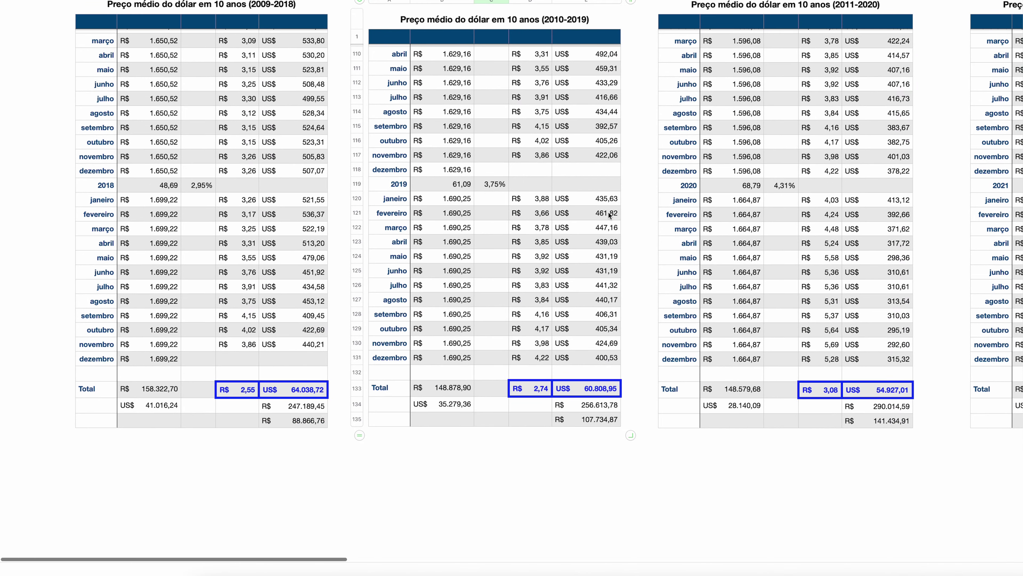
scroll(496, 242, up, 20)
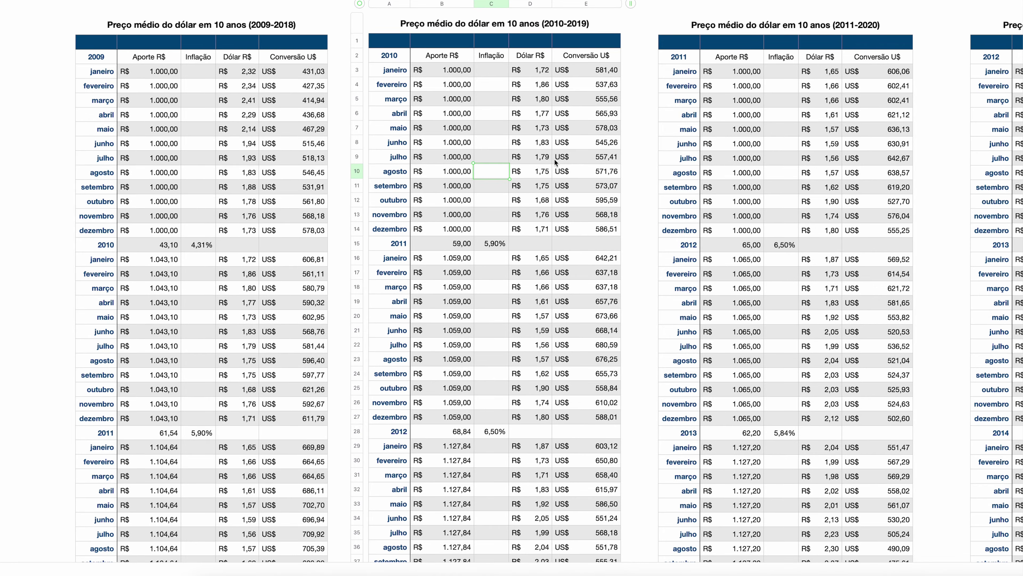
scroll(580, 171, right, 10)
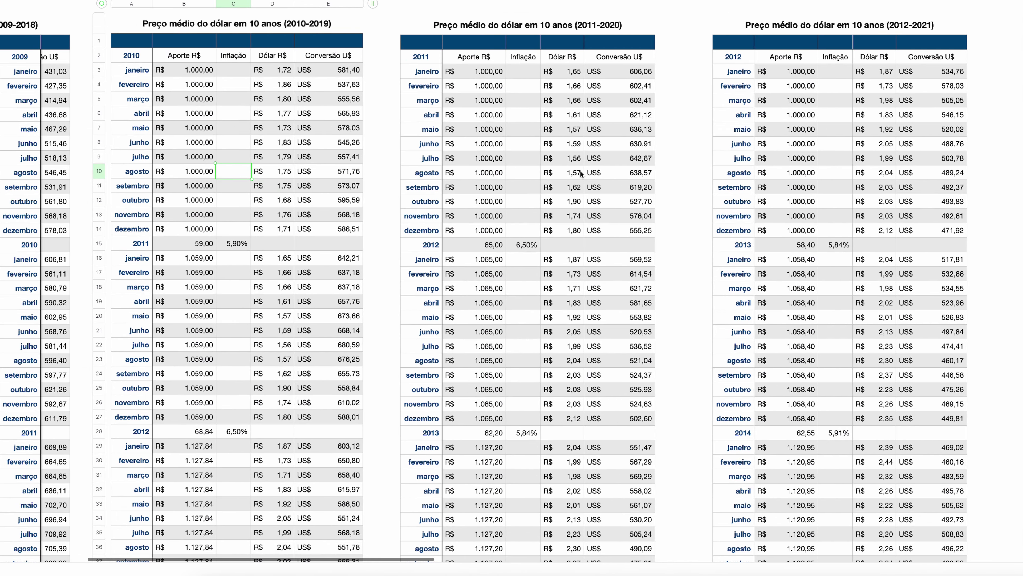
scroll(581, 171, left, 3)
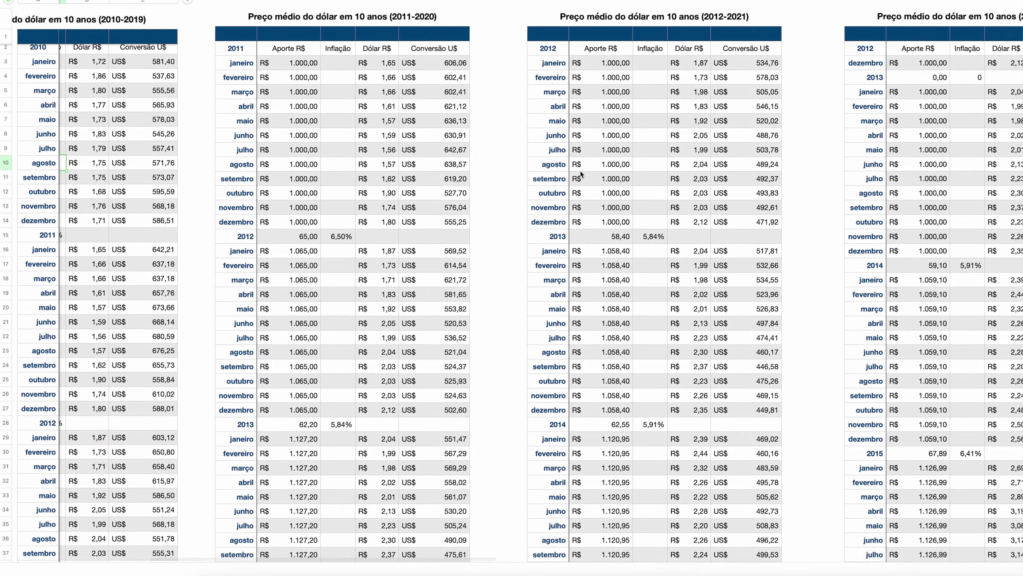
scroll(450, 165, down, 20)
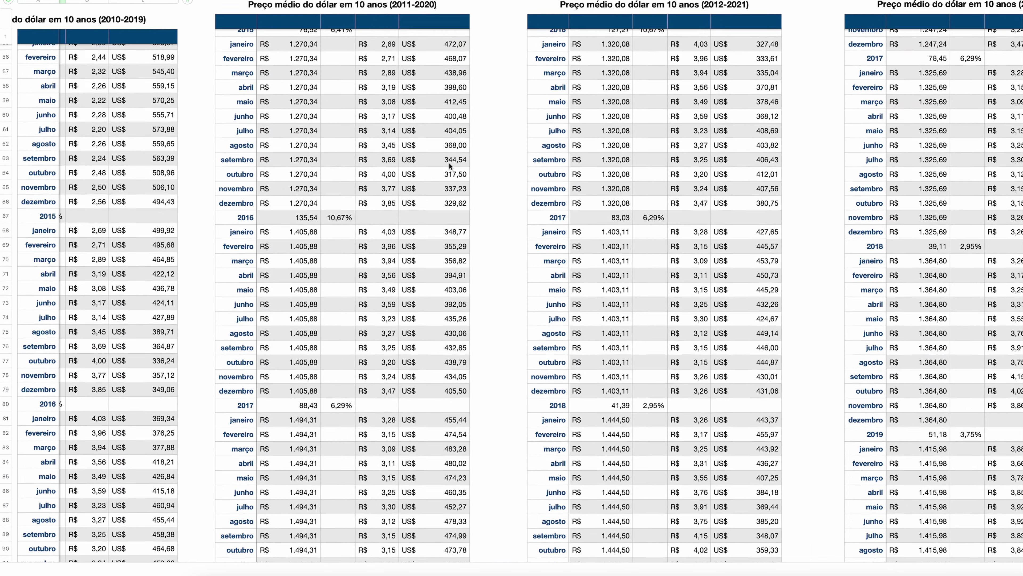
scroll(451, 166, up, 4)
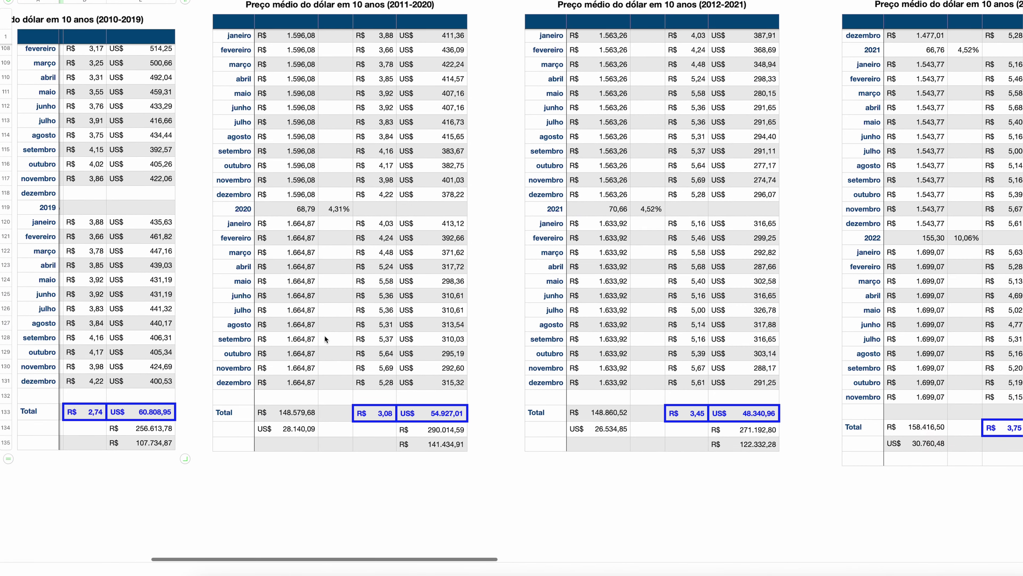
Compare the janeiro and novembro 2020 dollar rates in the 2011-2020 table with abril and novembro 2021 in the 2012-2021 table
click(242, 209)
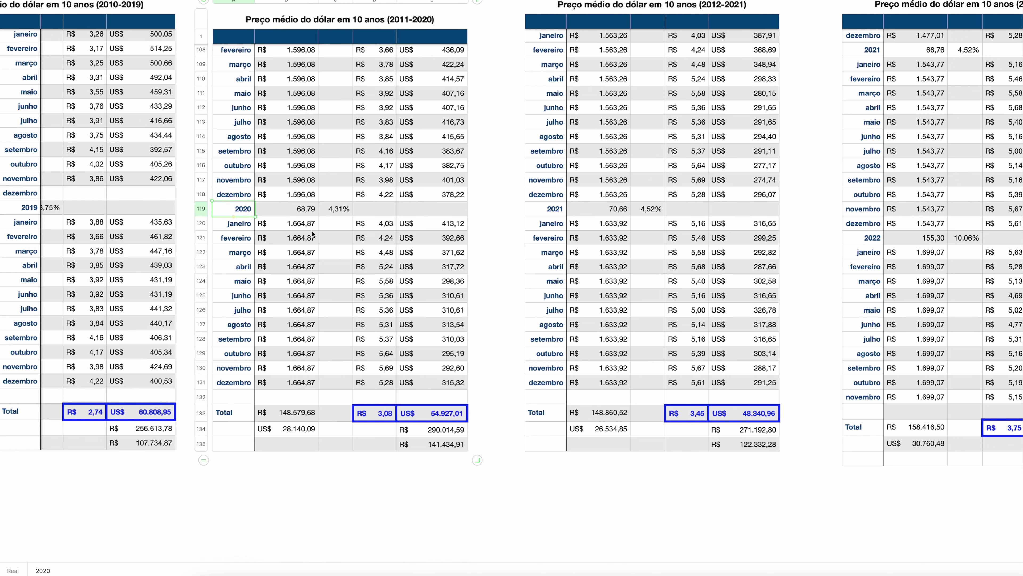
click(373, 225)
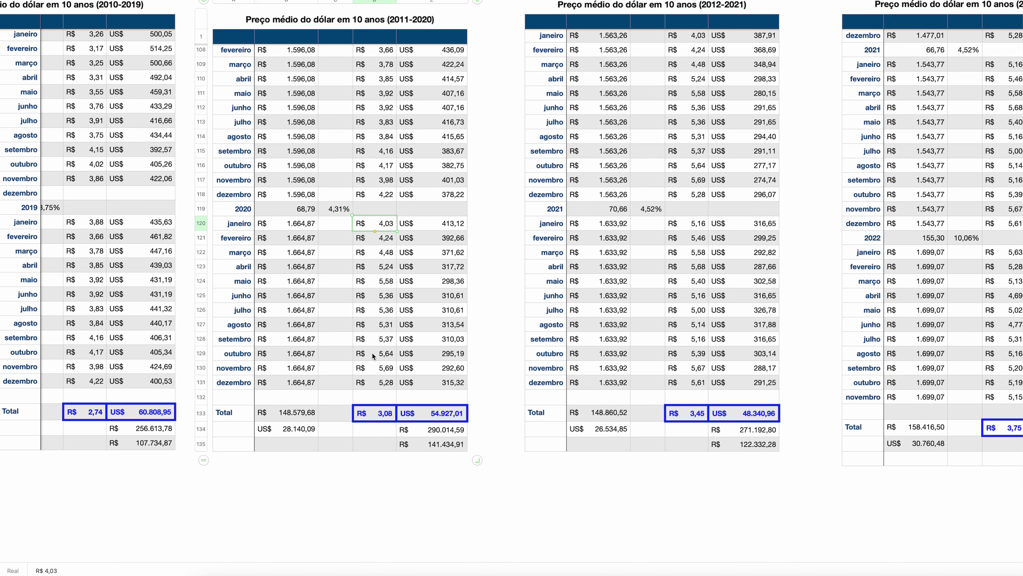
click(372, 366)
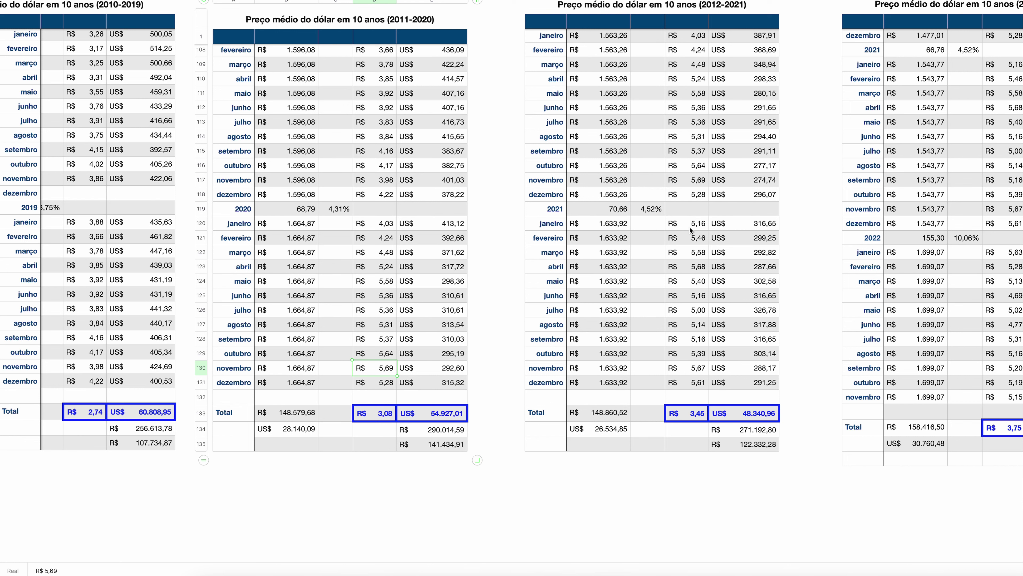
click(688, 267)
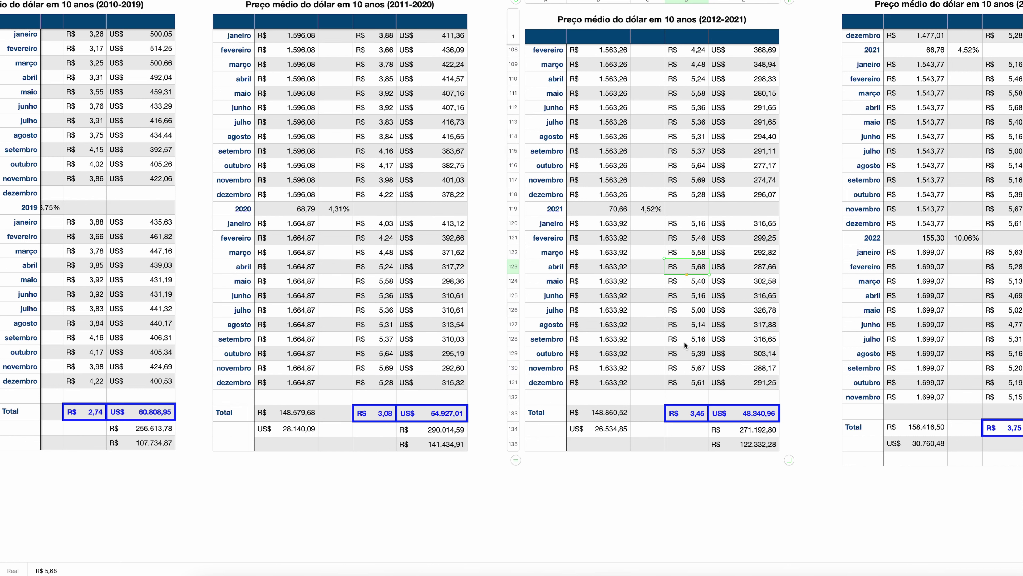
click(686, 366)
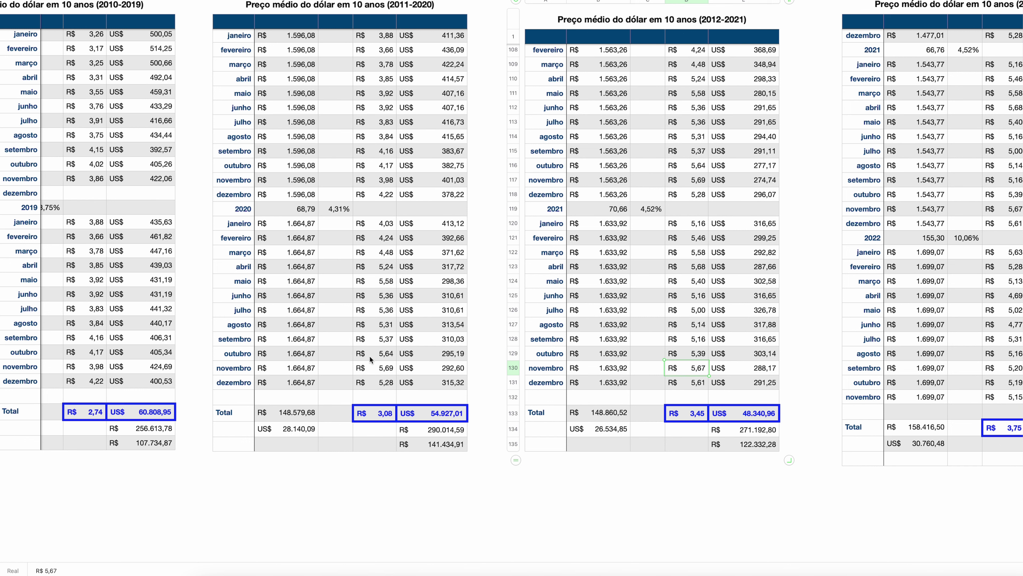
click(373, 368)
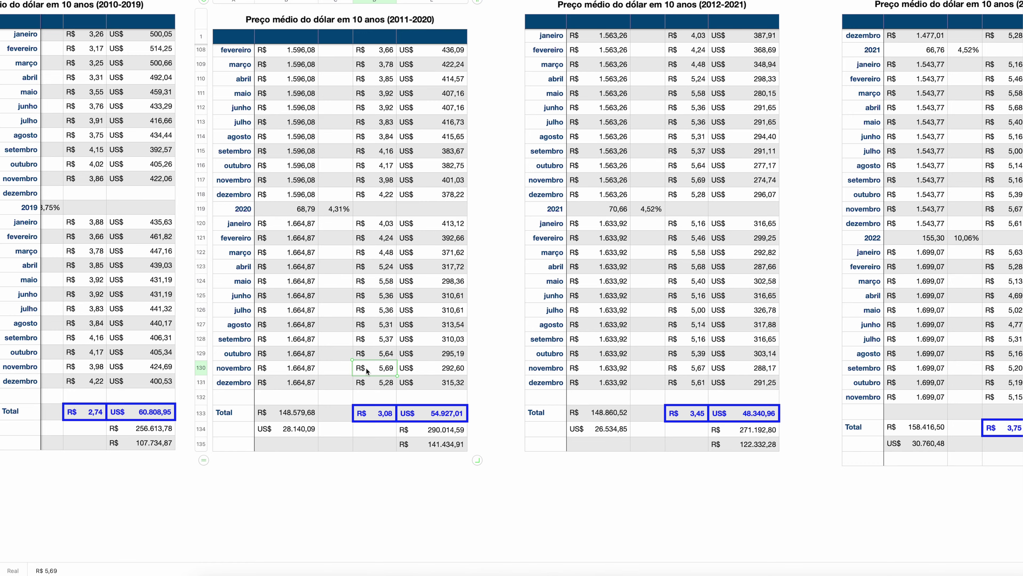
Return to the 2009-2018 table and inspect its julho 2011 dollar rate
scroll(367, 368, left, 10)
scroll(367, 367, up, 20)
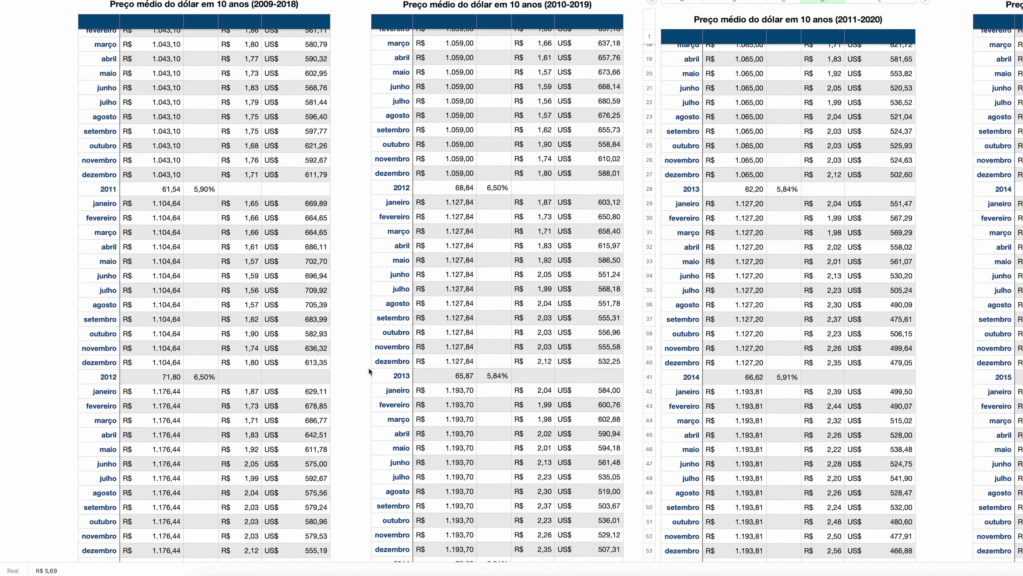
scroll(368, 366, up, 3)
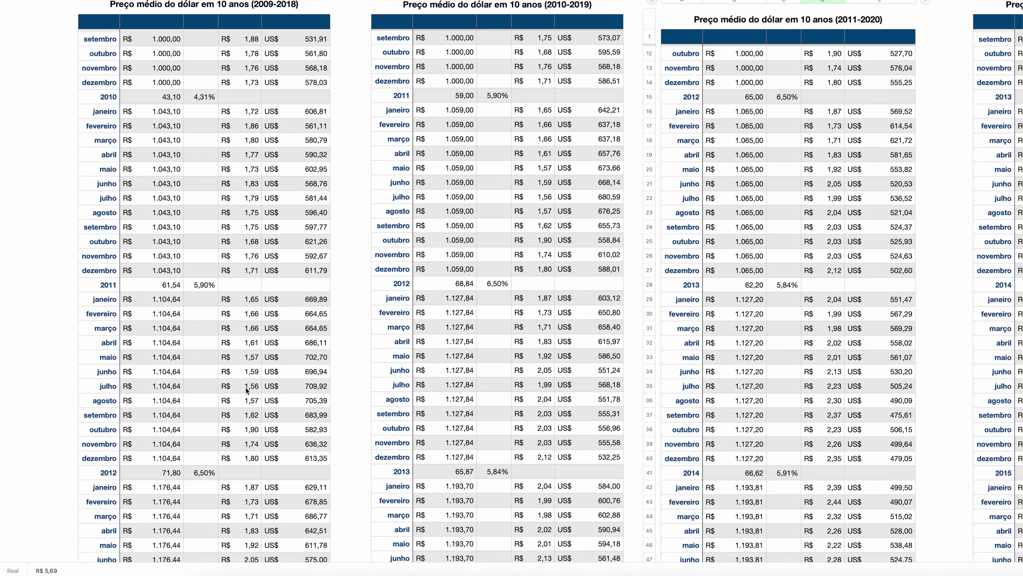
click(249, 388)
Examine the final months and totals across all the ten-year tables, from 2013-2023 back to 2009-2018
scroll(249, 388, right, 15)
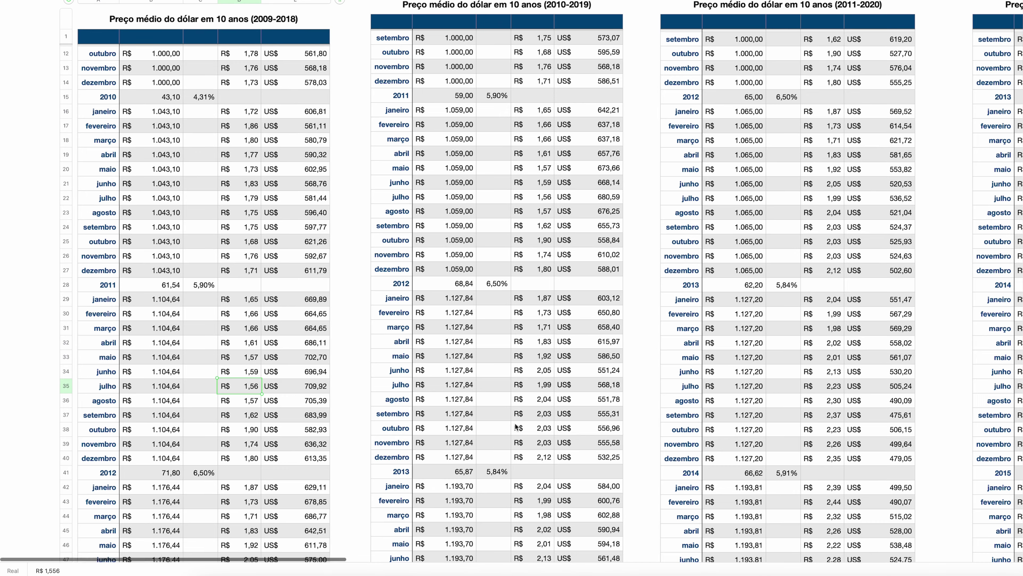
scroll(514, 422, down, 10)
scroll(515, 423, down, 20)
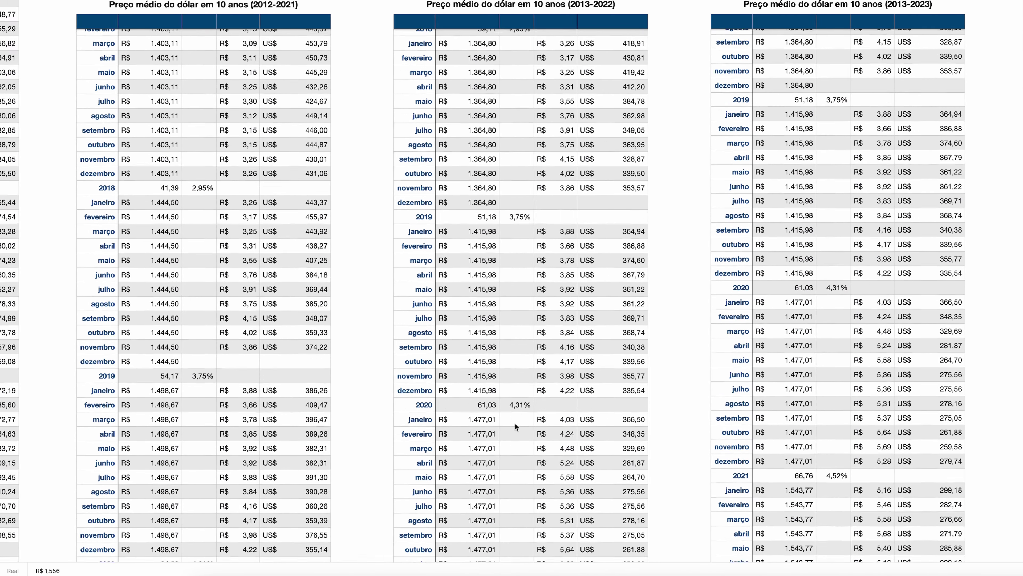
scroll(515, 427, down, 1)
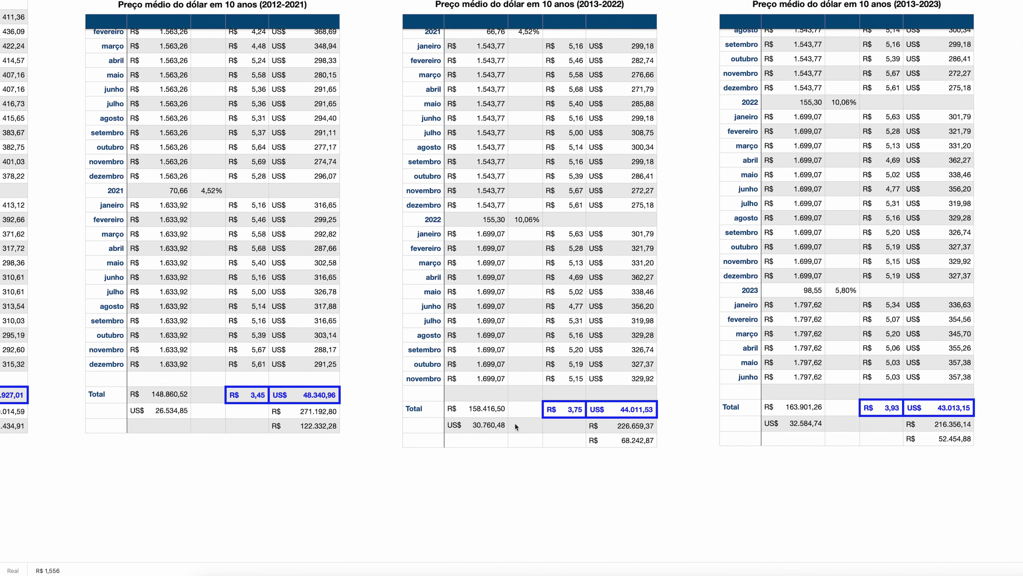
scroll(616, 352, right, 10)
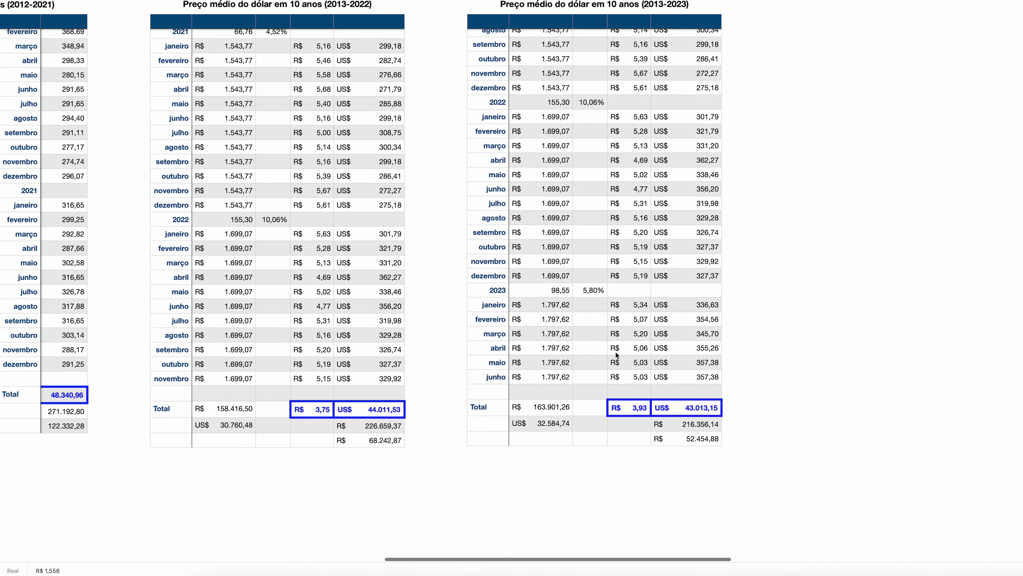
scroll(615, 352, left, 5)
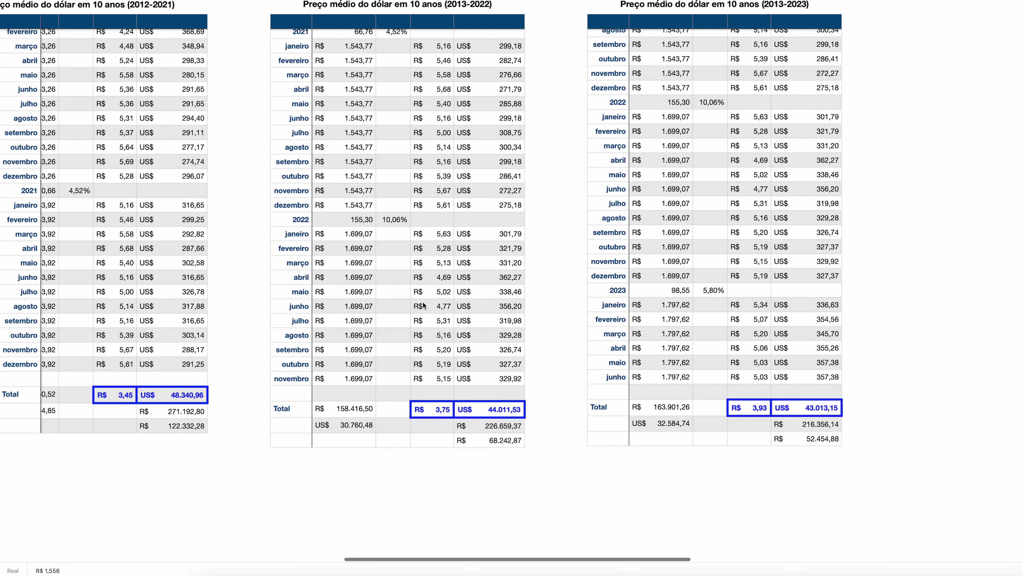
scroll(423, 306, left, 20)
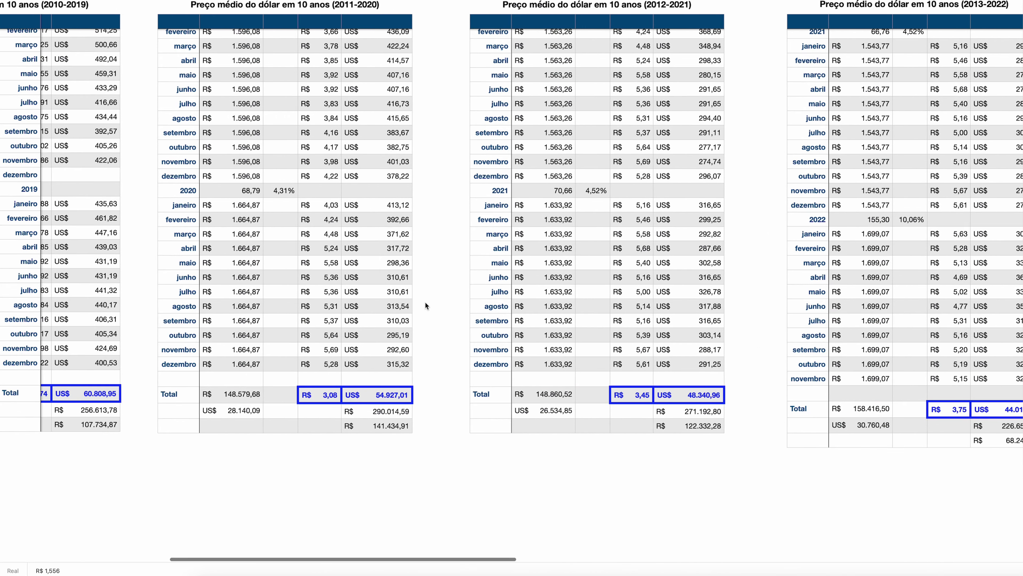
scroll(425, 305, left, 15)
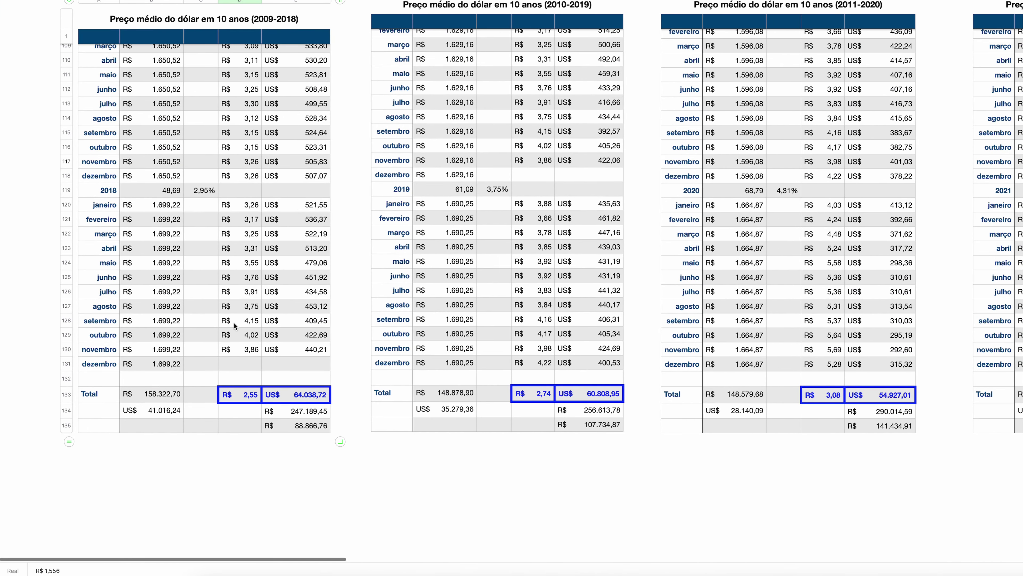
Check the final year of the 2009-2018 table by selecting its 2018 header cell
scroll(226, 318, up, 1)
click(200, 313)
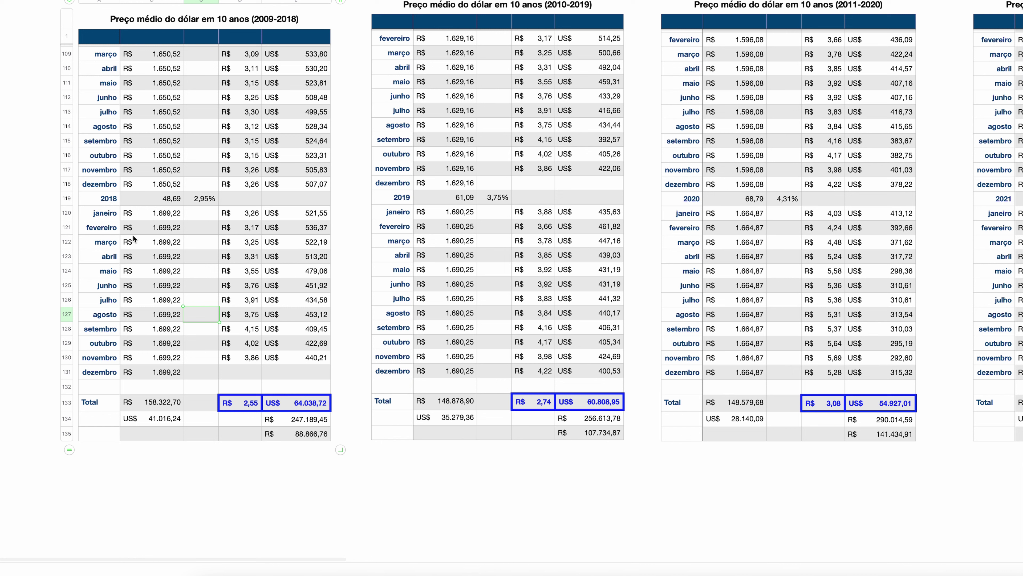
click(93, 202)
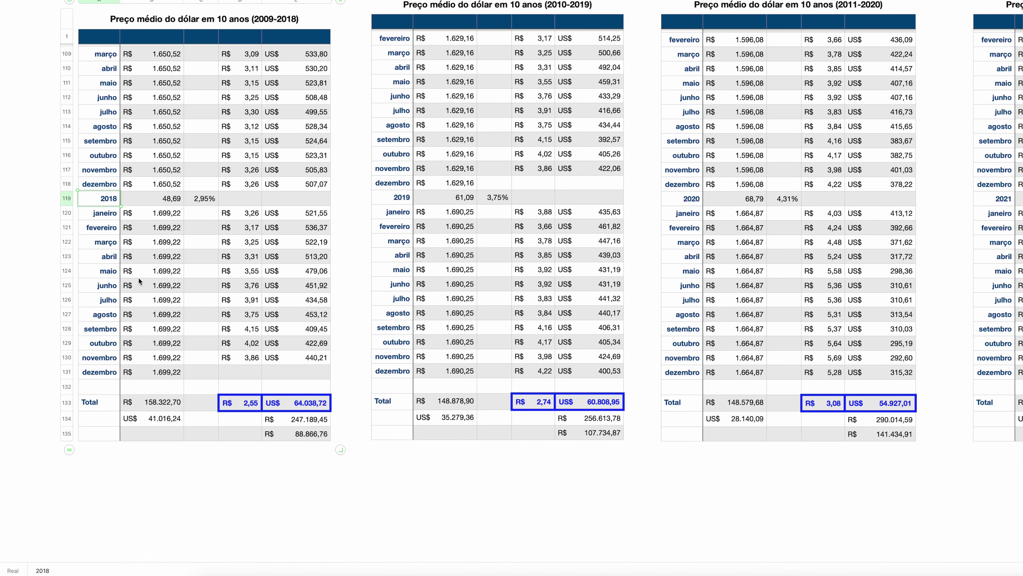
Compare the ten-year average dollar prices in the total rows of the 2009-2018 and 2010-2019 tables
click(240, 424)
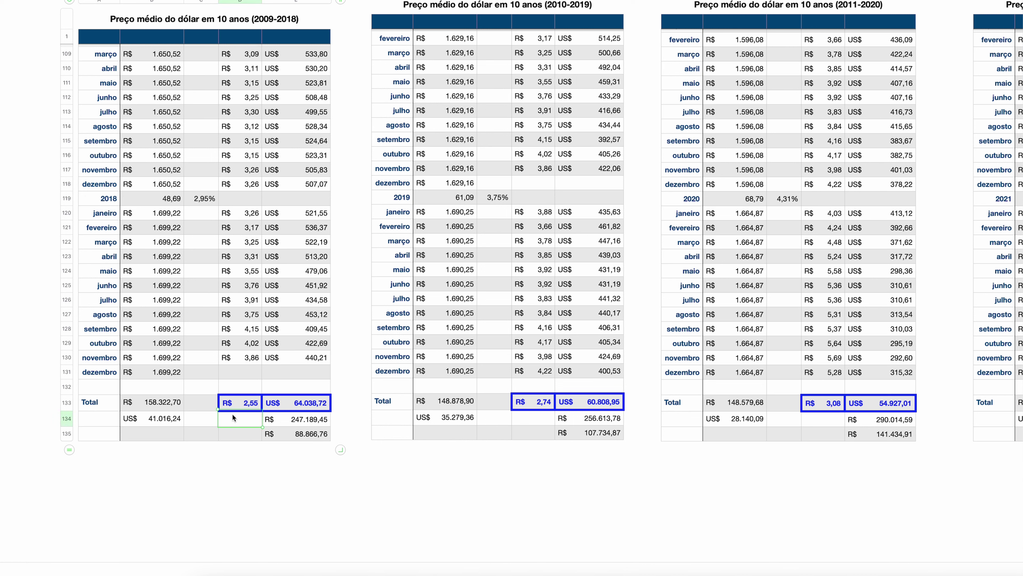
click(242, 406)
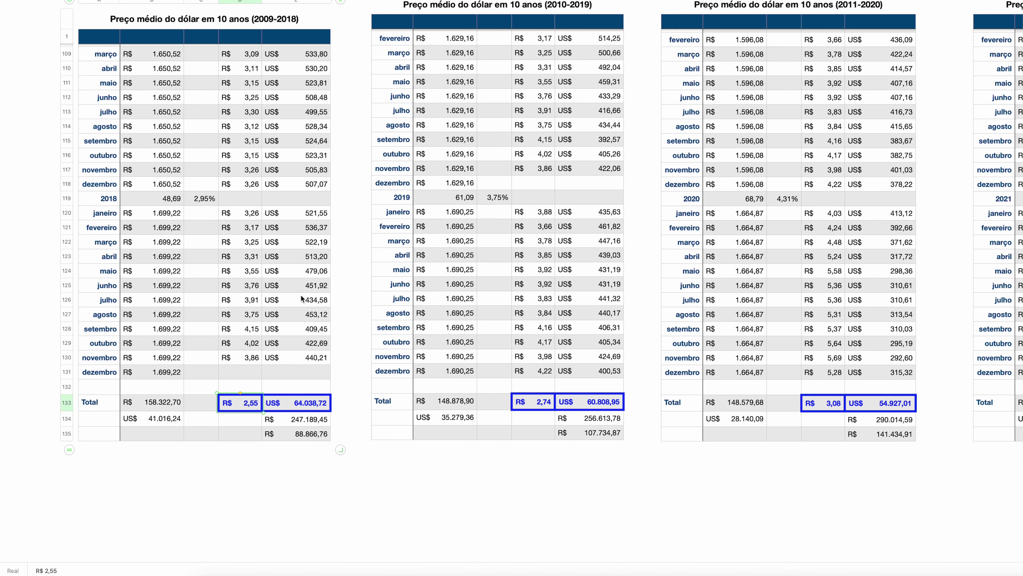
click(531, 401)
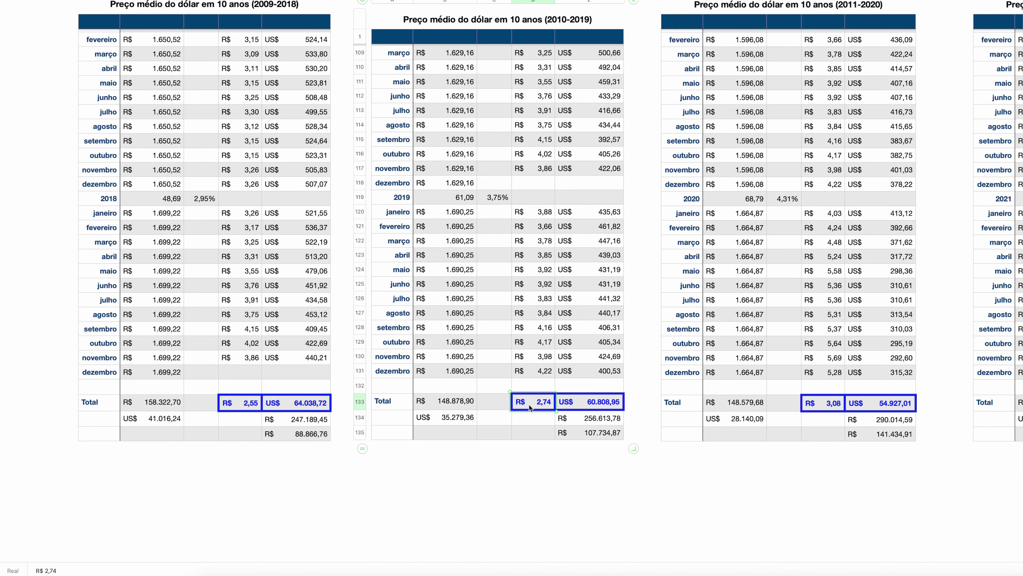
Check the maio 2011 and novembro 2020 dollar rates in the 2011-2020 table and compare its average dollar price with the 2010-2019 table's
scroll(563, 403, right, 10)
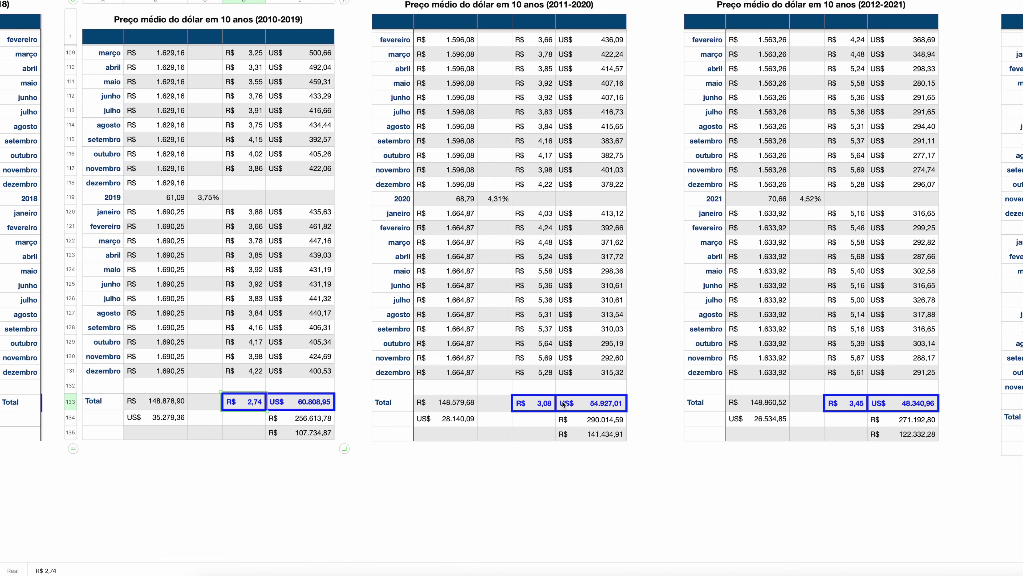
scroll(563, 403, up, 15)
scroll(563, 402, up, 15)
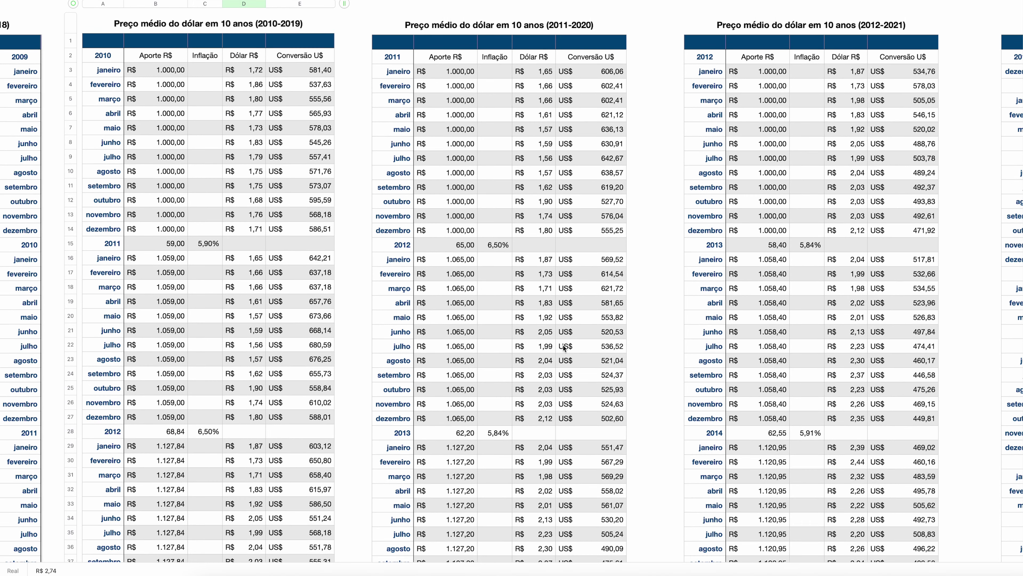
click(531, 132)
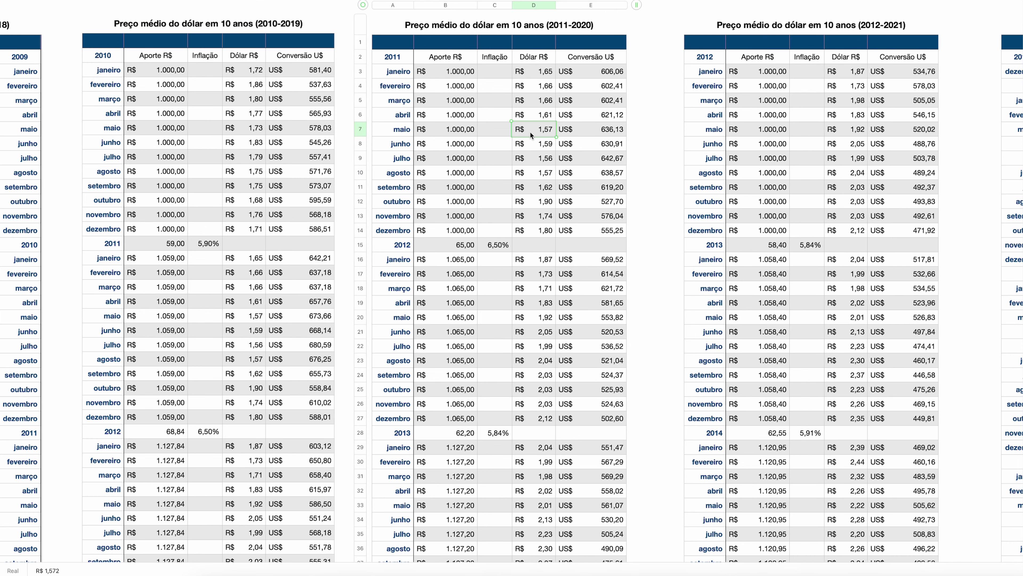
scroll(532, 163, down, 20)
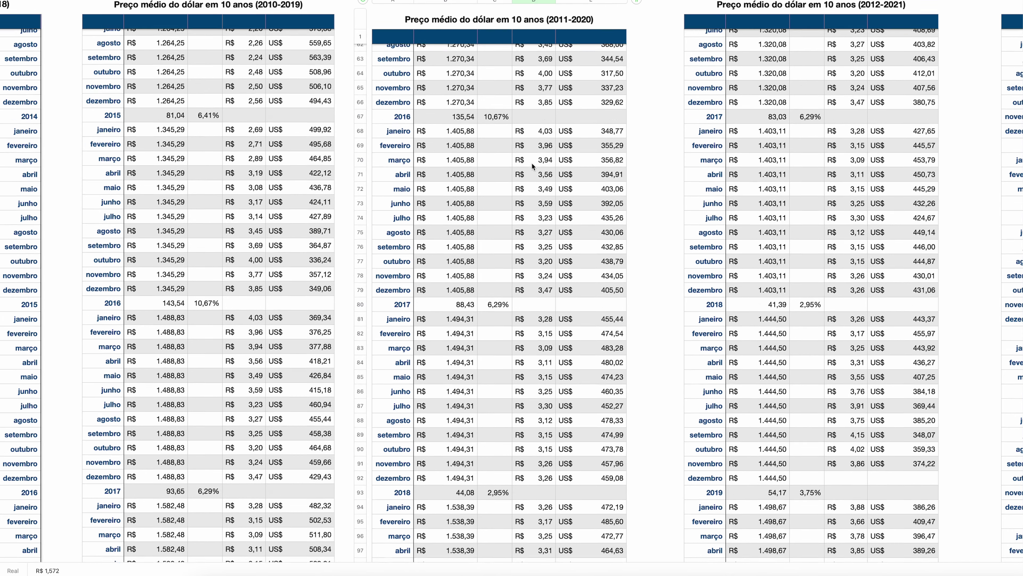
scroll(532, 164, up, 3)
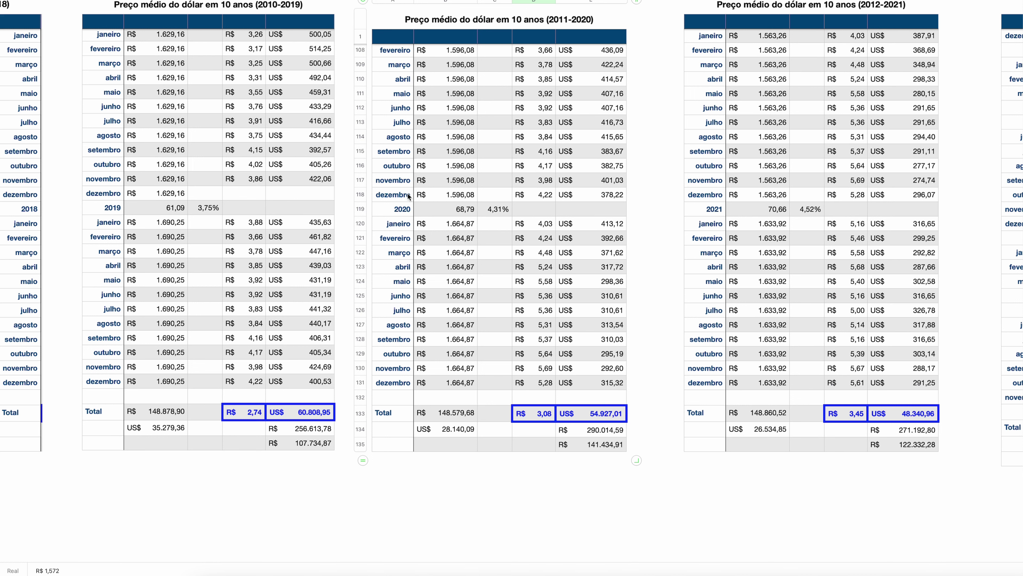
click(534, 367)
click(247, 414)
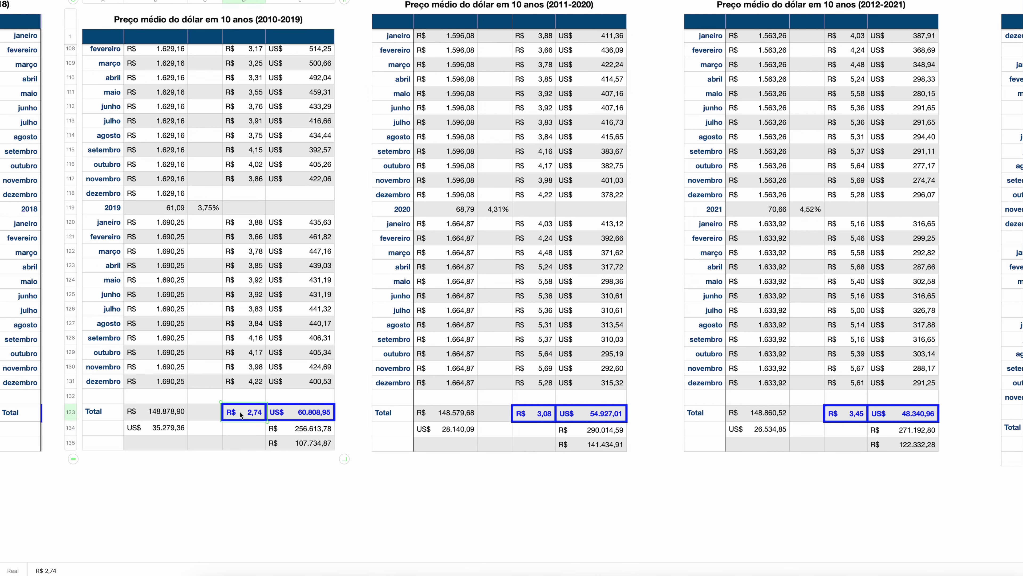
click(532, 416)
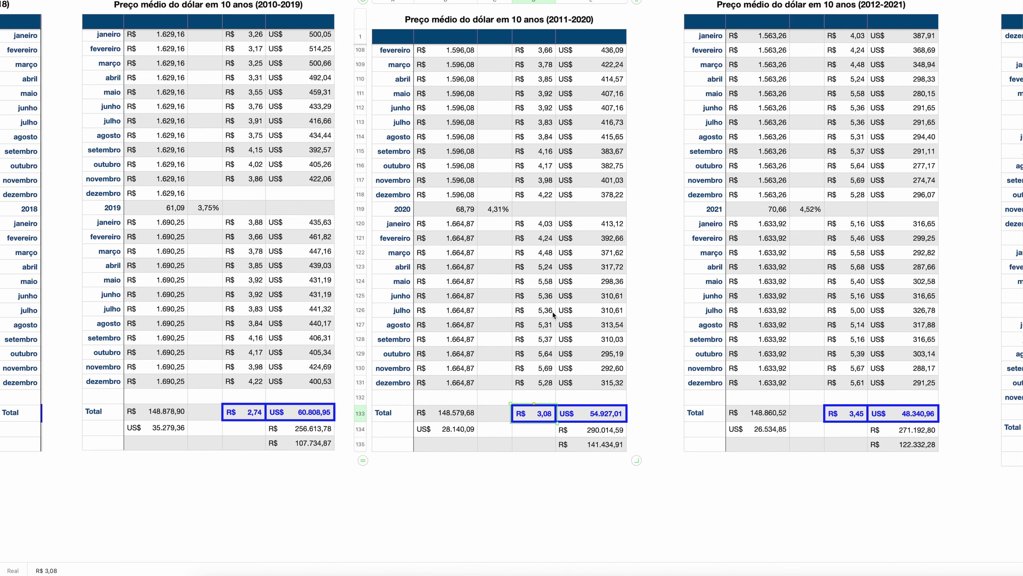
Examine the 2012-2021 table by selecting its janeiro to dezembro 2021 dollar rates and its ten-year average dollar price
scroll(552, 312, right, 10)
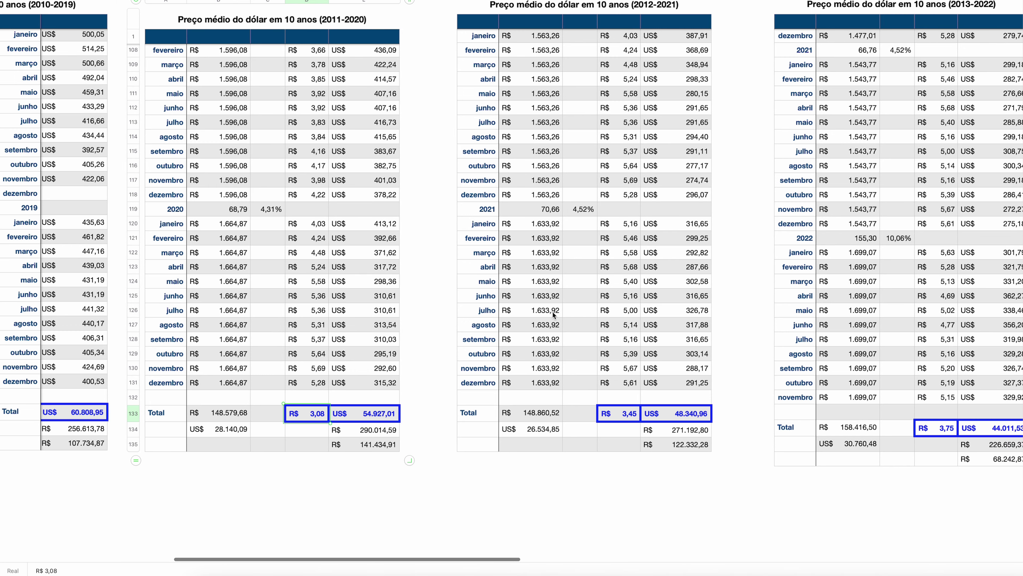
scroll(553, 314, up, 20)
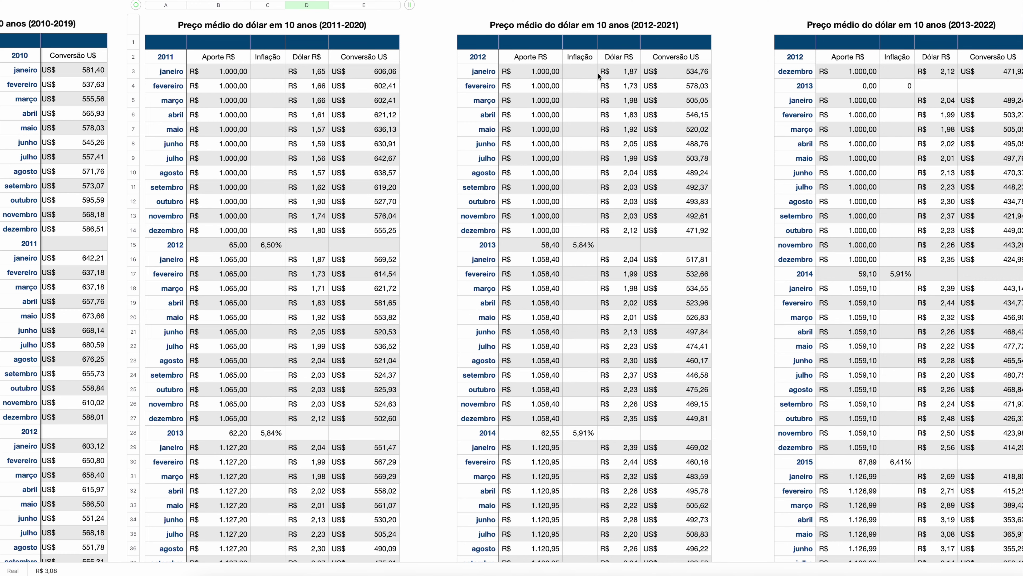
scroll(640, 267, down, 20)
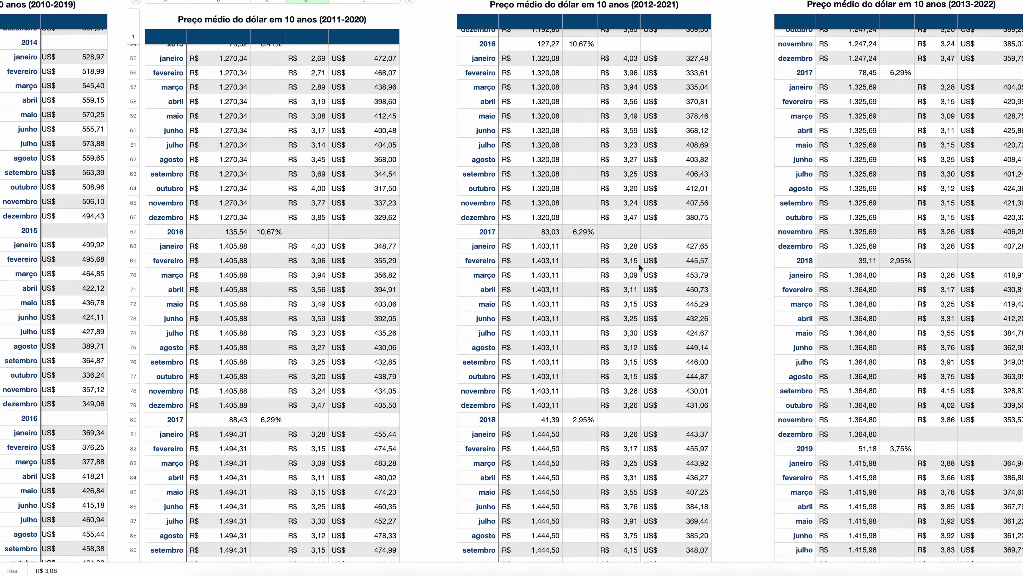
scroll(639, 267, up, 8)
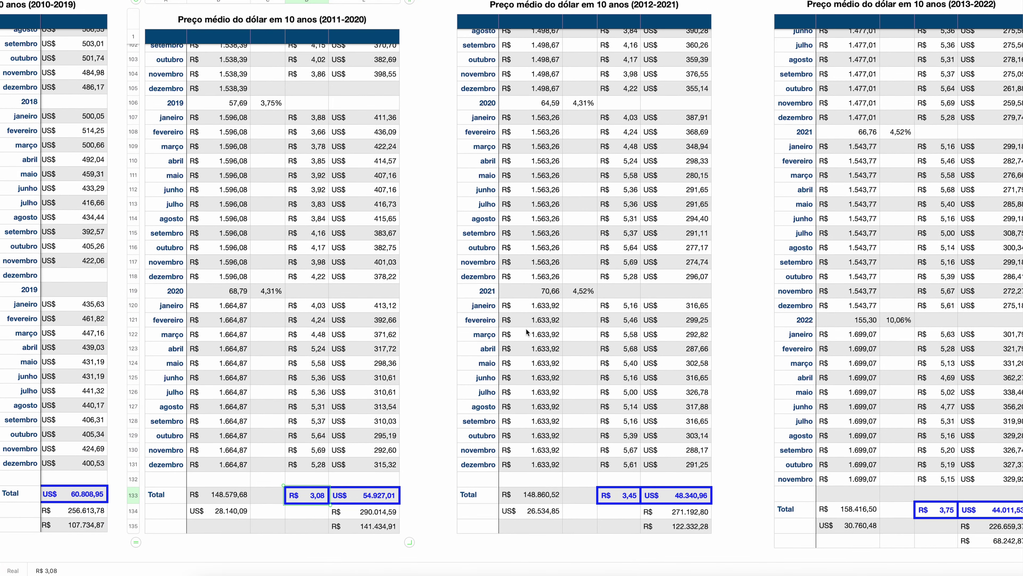
click(614, 305)
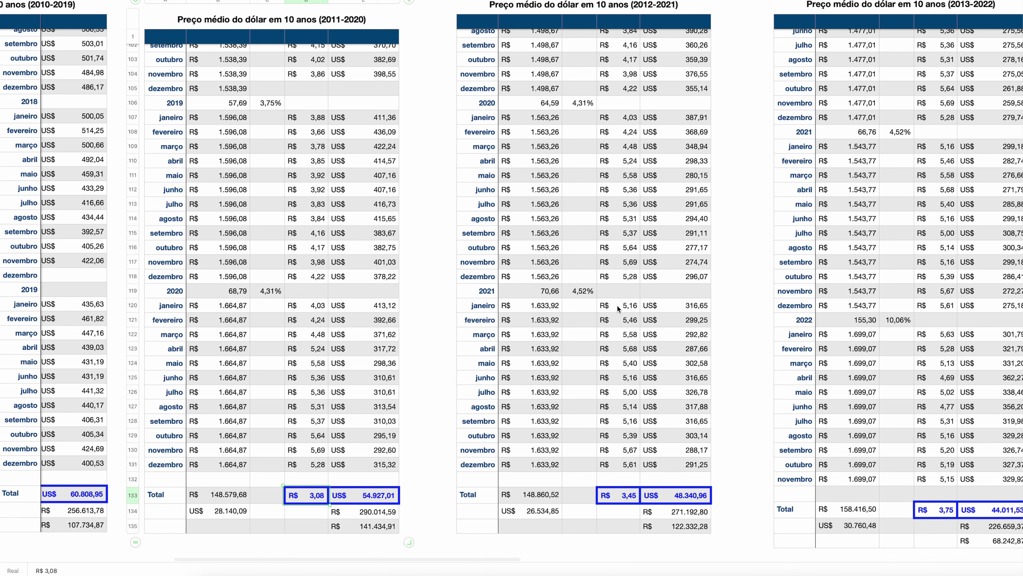
drag(617, 308, 610, 466)
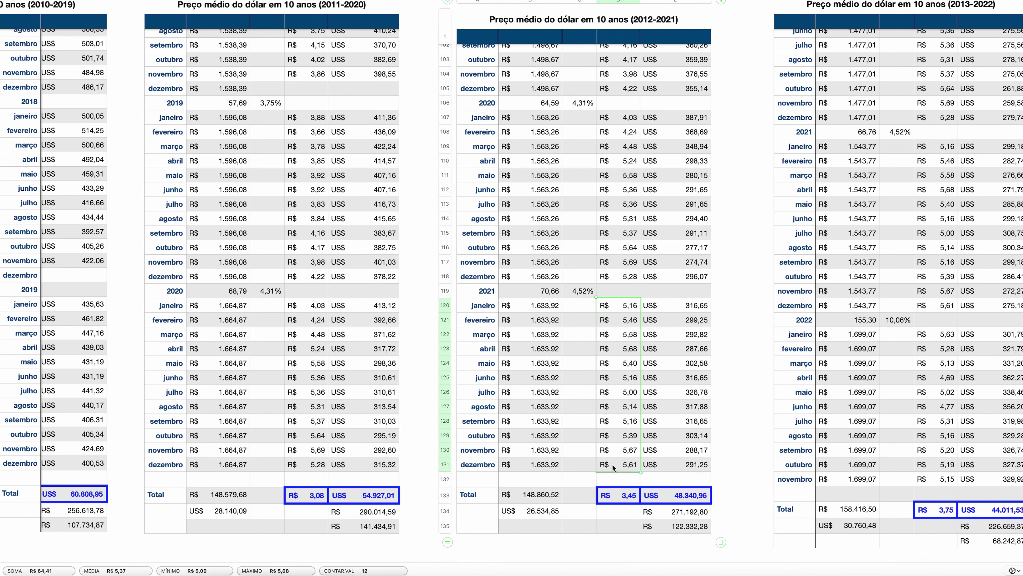
click(611, 495)
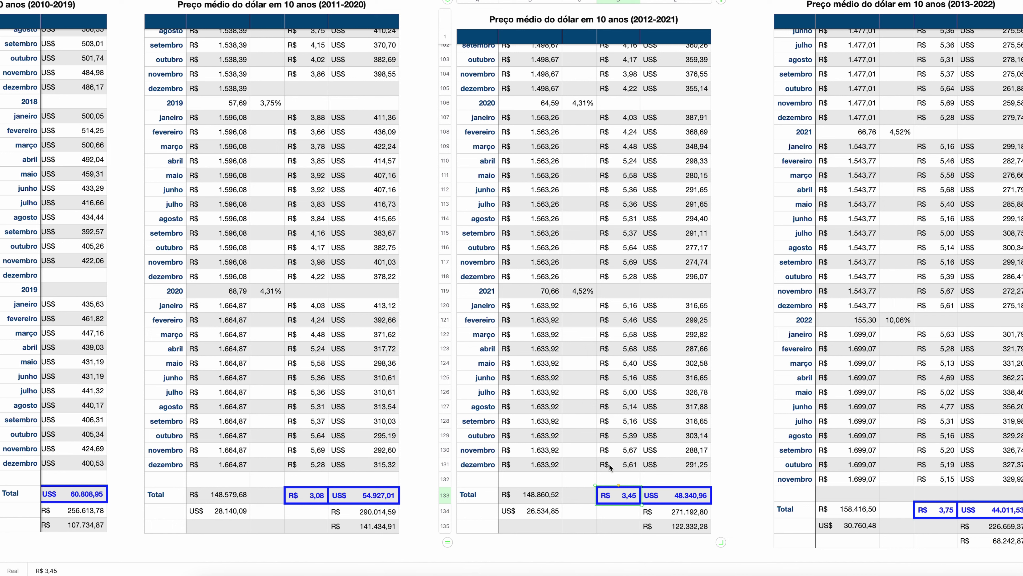
Inspect the fevereiro, novembro and abril 2021 dollar rates in the 2012-2021 table, along with novembro 2020
click(618, 320)
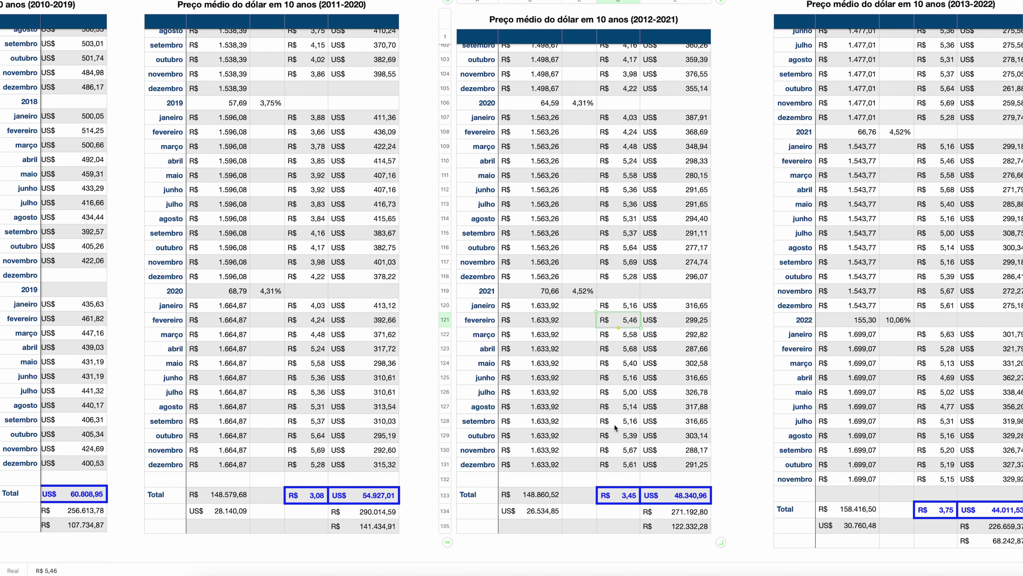
click(613, 451)
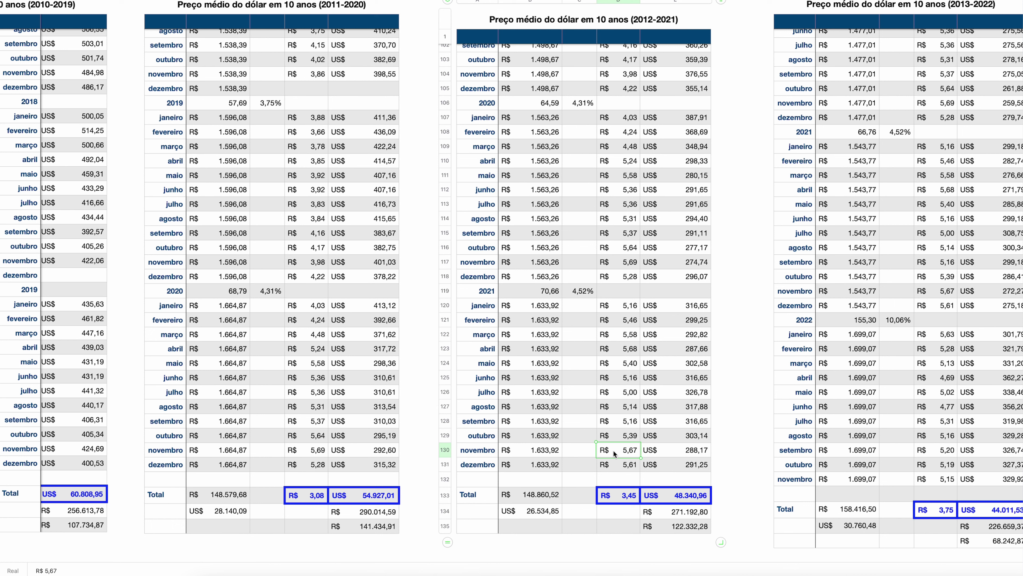
click(617, 347)
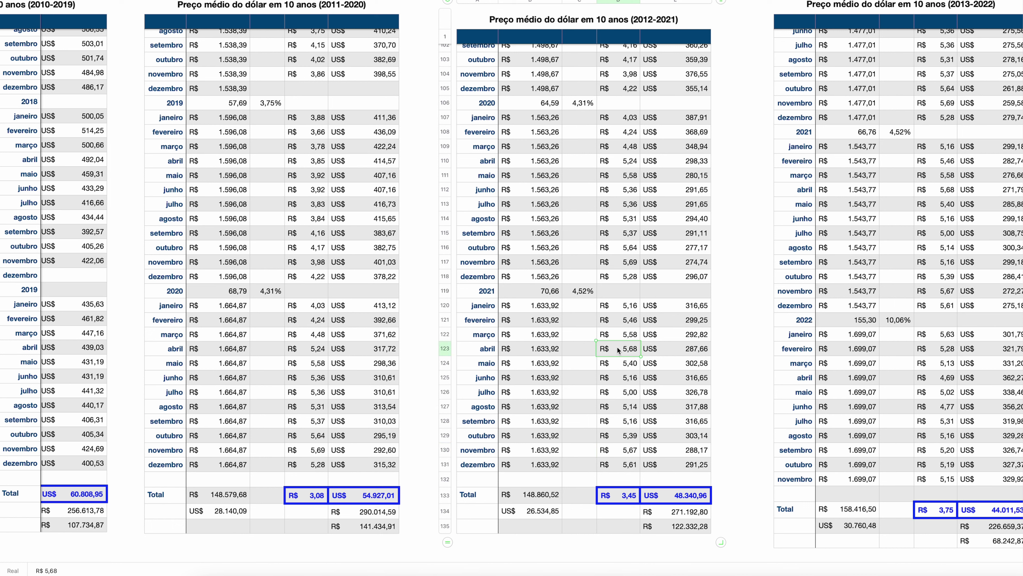
click(622, 263)
scroll(621, 262, up, 10)
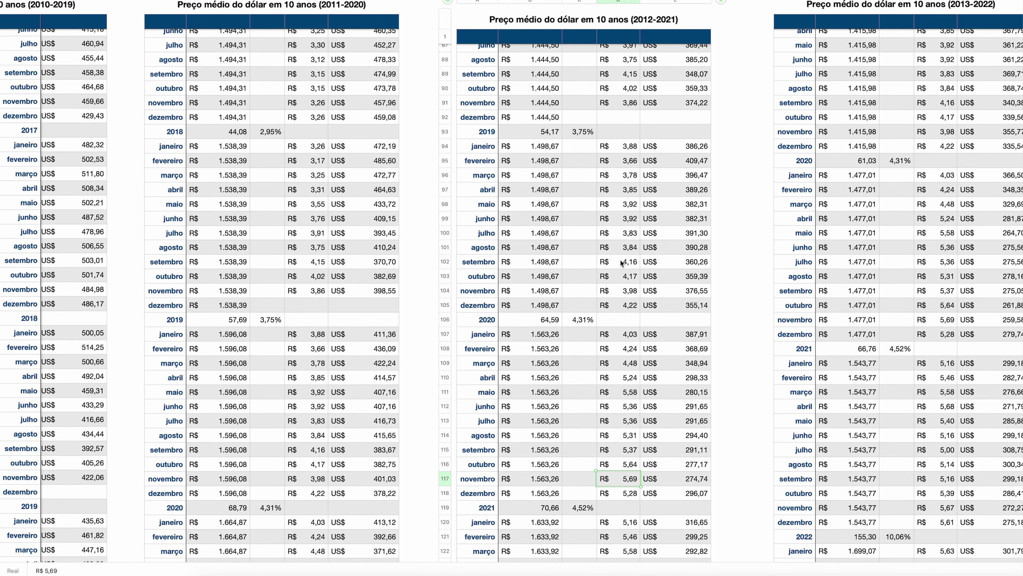
scroll(614, 382, down, 10)
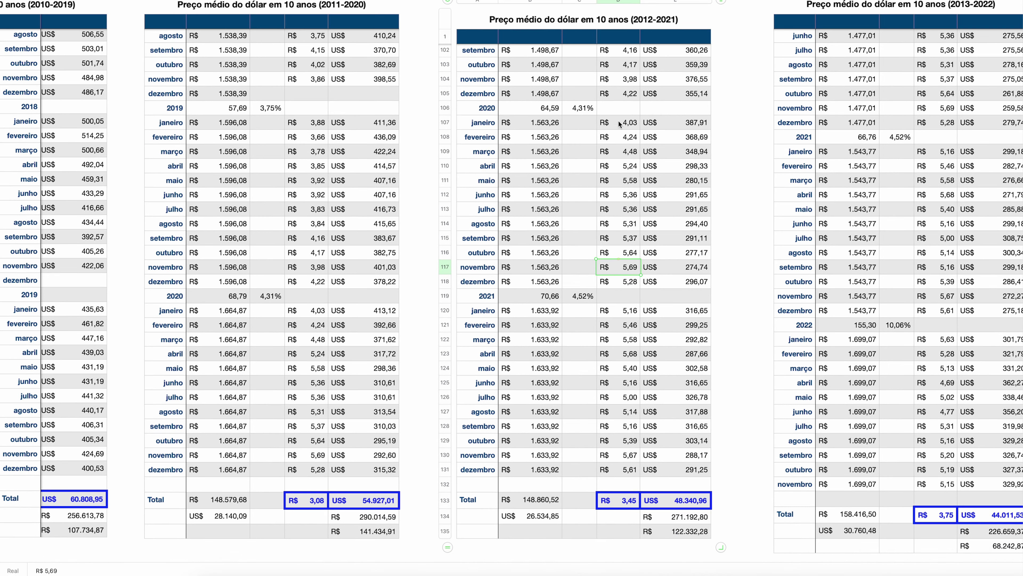
Compare the average dollar price in the total rows of successive tables, from 2012-2021 back to 2009-2018
scroll(595, 302, down, 8)
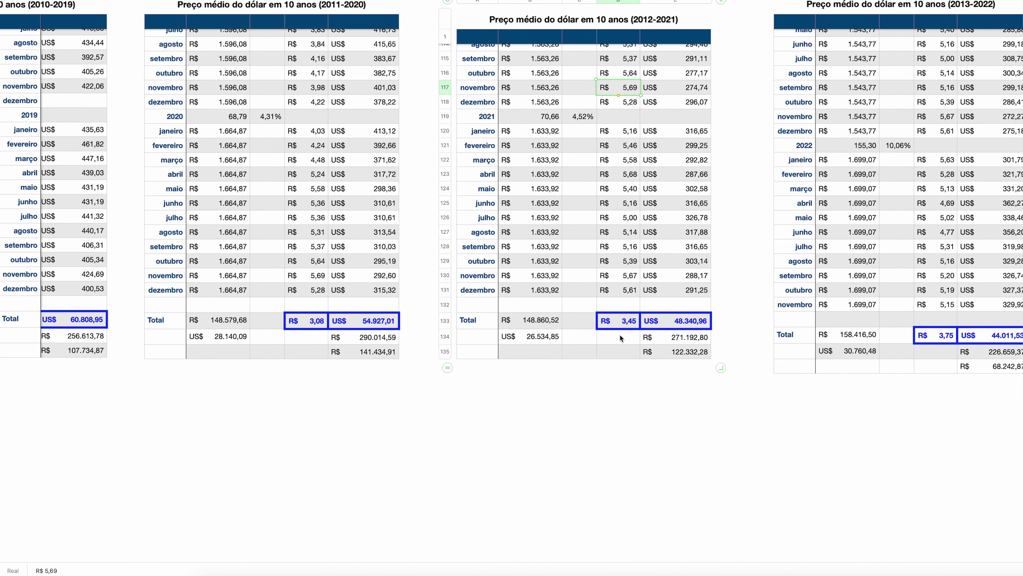
click(616, 325)
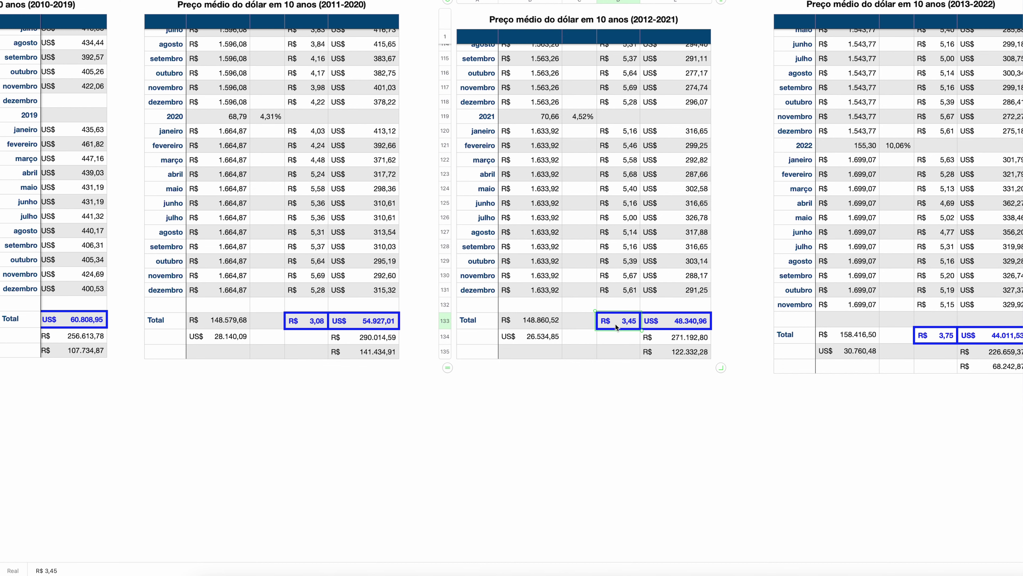
scroll(606, 322, left, 5)
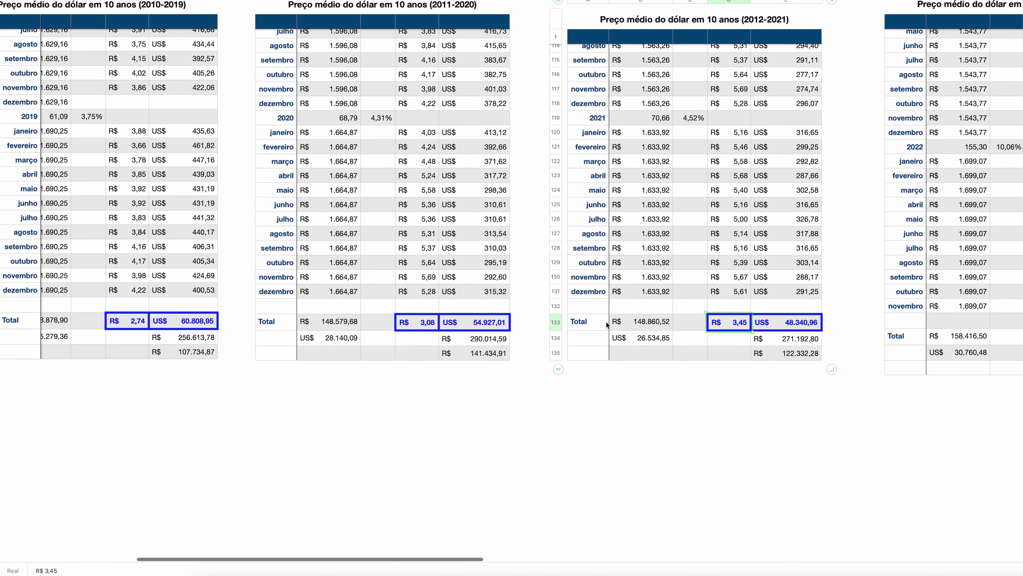
click(419, 326)
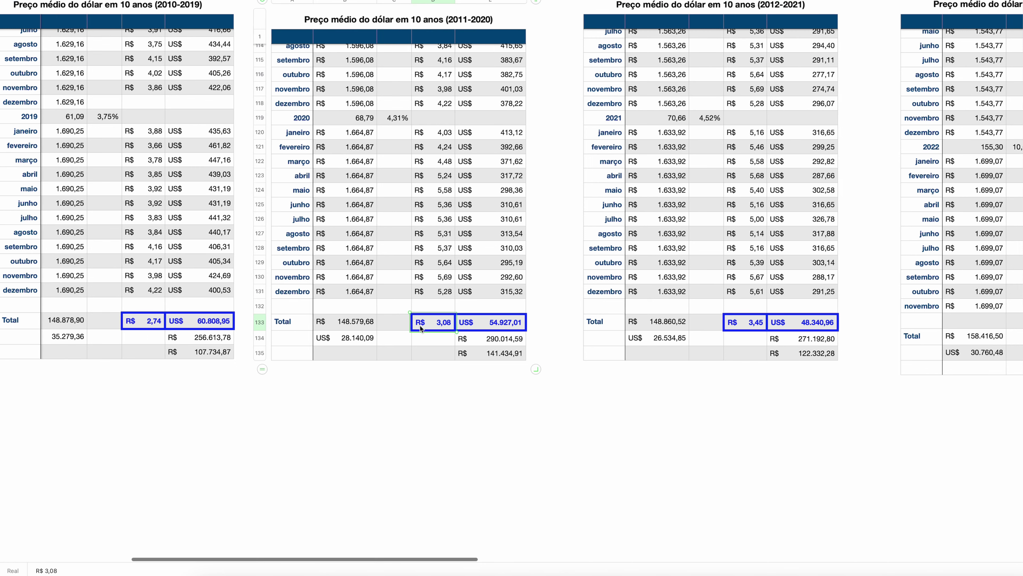
scroll(419, 327, left, 6)
click(287, 322)
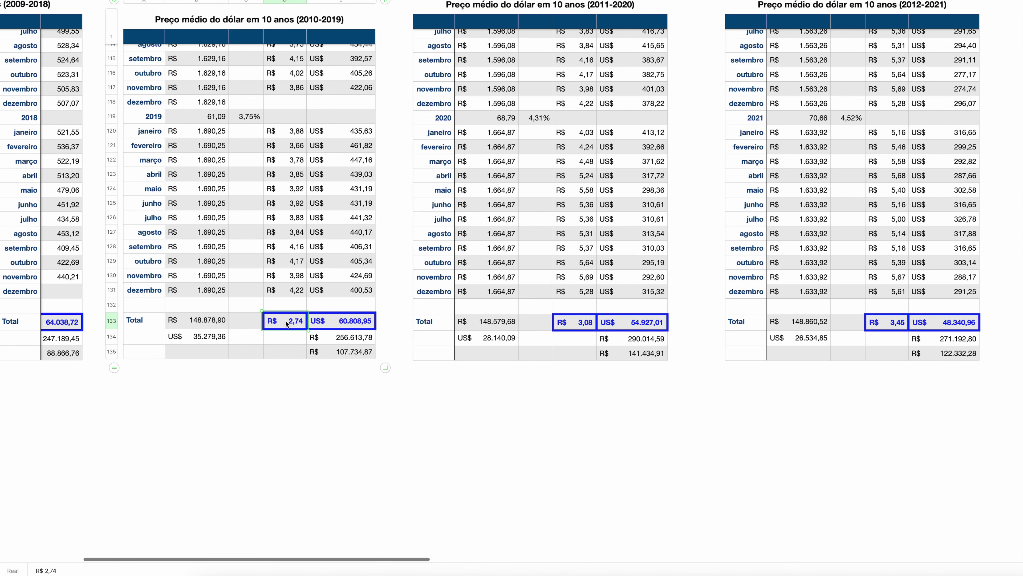
scroll(241, 323, left, 8)
click(193, 323)
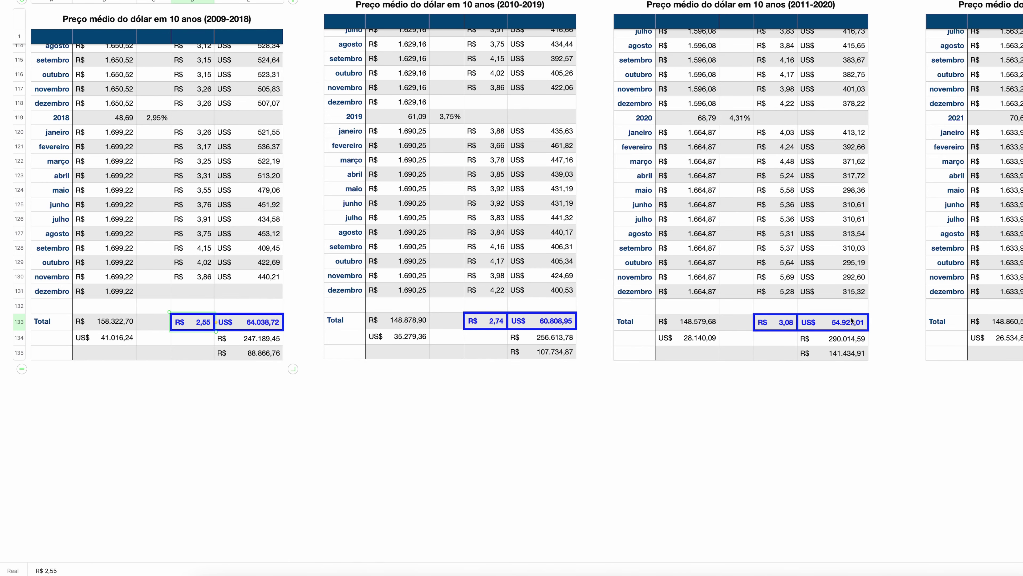
Go to the beginning of the 2013-2023 table and check its starting period, julho 2013
scroll(851, 320, right, 15)
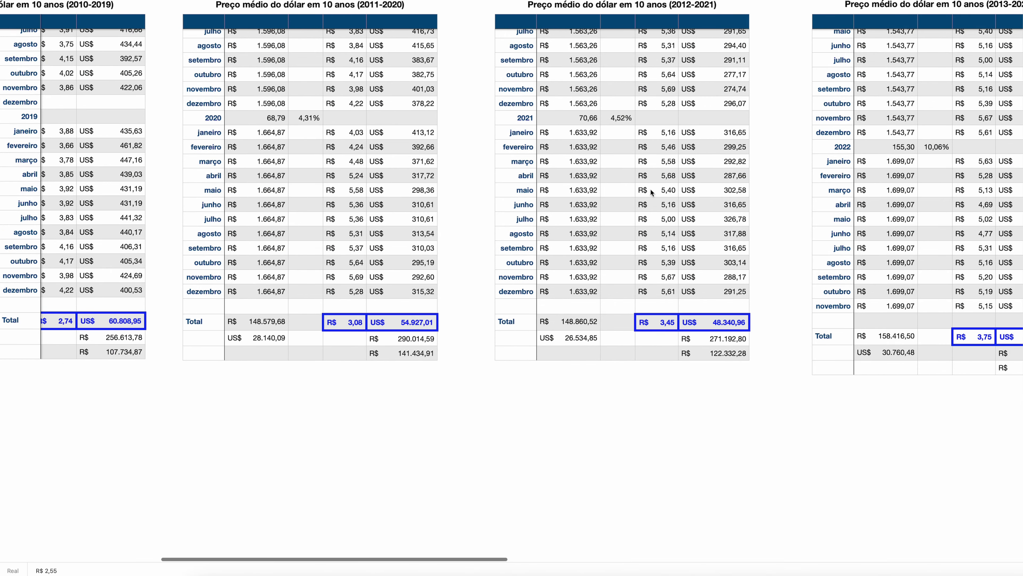
scroll(658, 223, right, 12)
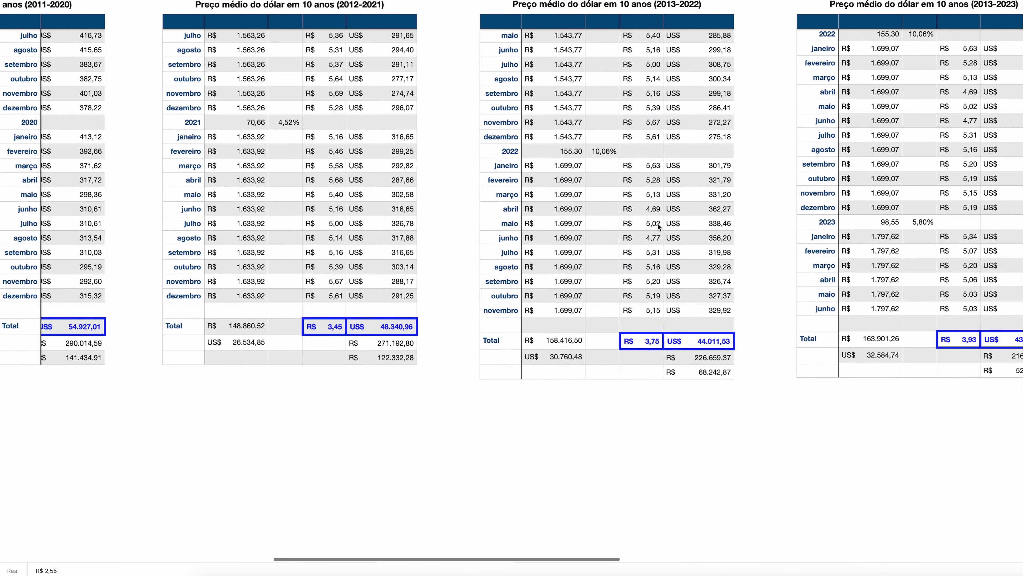
scroll(658, 223, right, 8)
scroll(658, 223, up, 20)
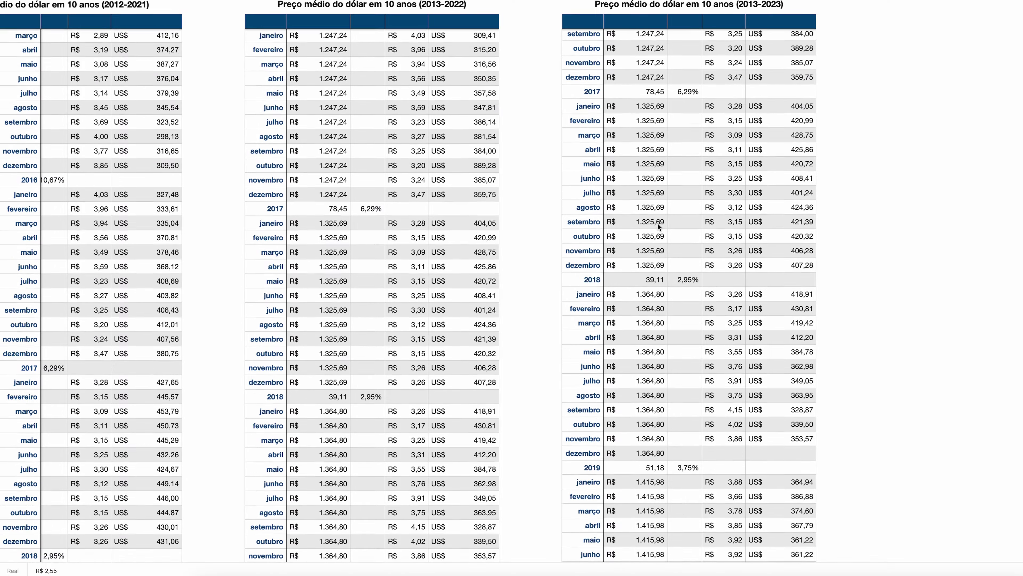
scroll(659, 227, up, 20)
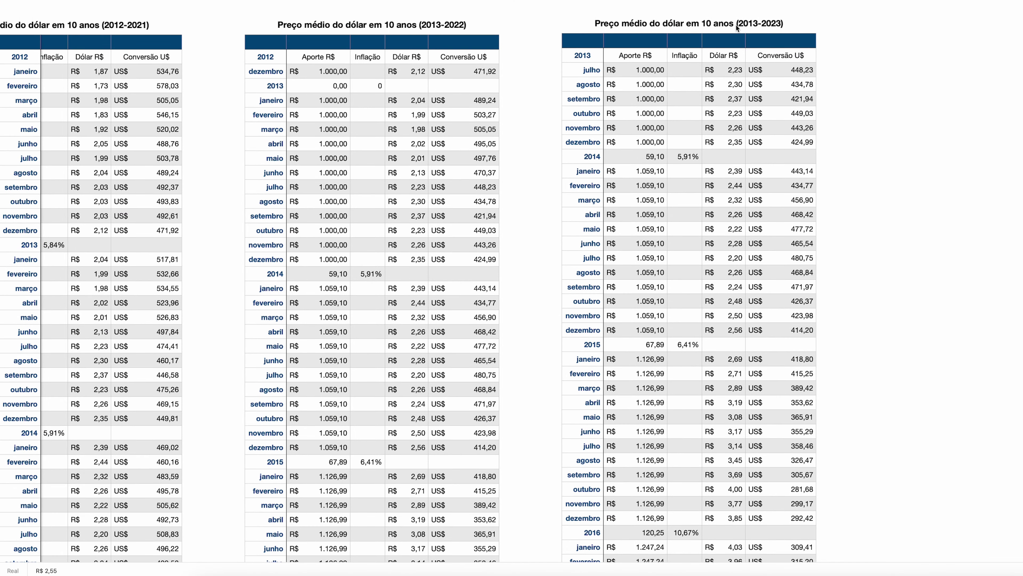
click(588, 72)
click(579, 54)
click(572, 69)
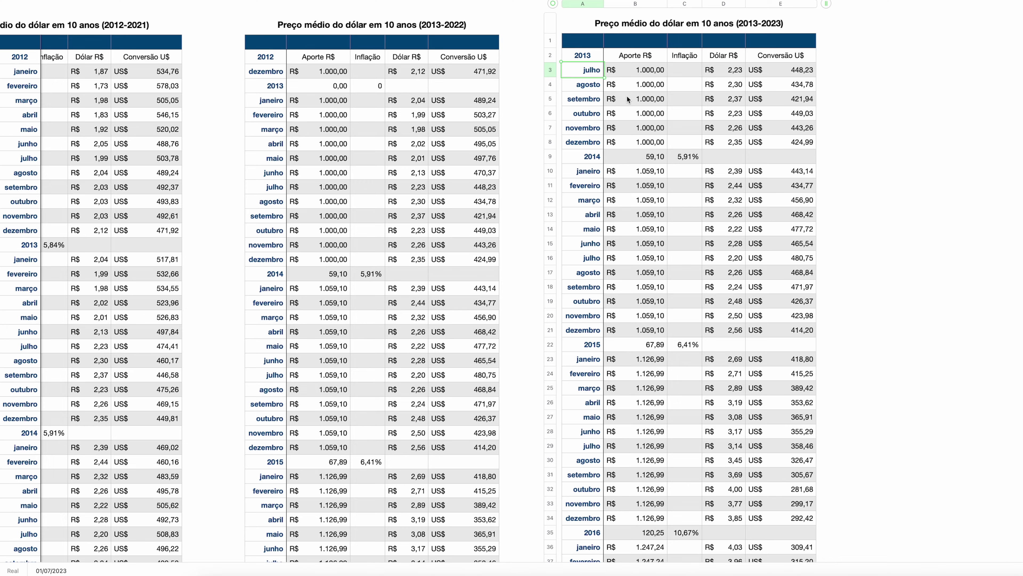
Compare the opening months of the 2012-2021, 2013-2022 and 2013-2023 tables
scroll(629, 93, left, 10)
scroll(639, 91, right, 15)
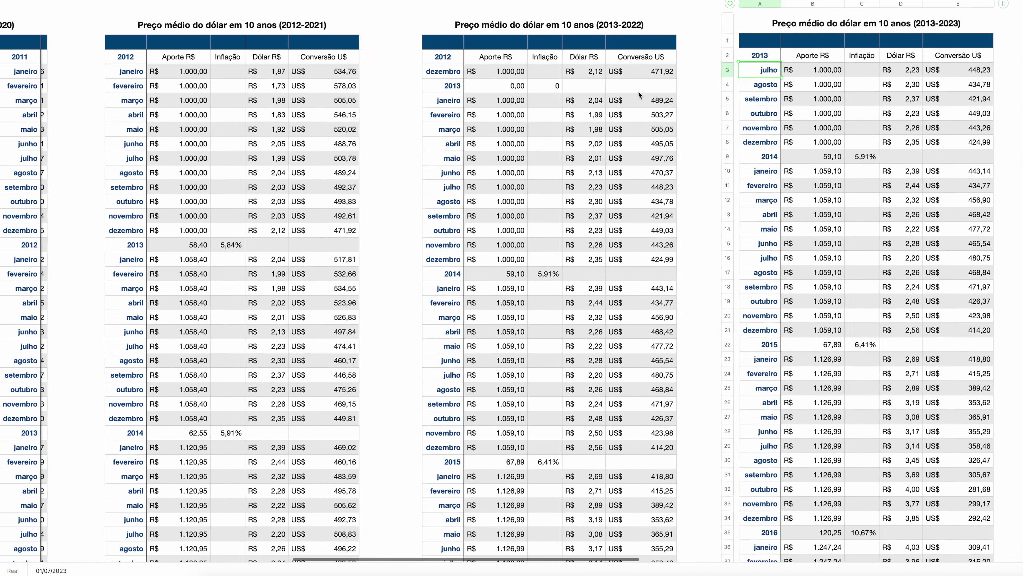
scroll(486, 83, left, 4)
scroll(359, 99, left, 5)
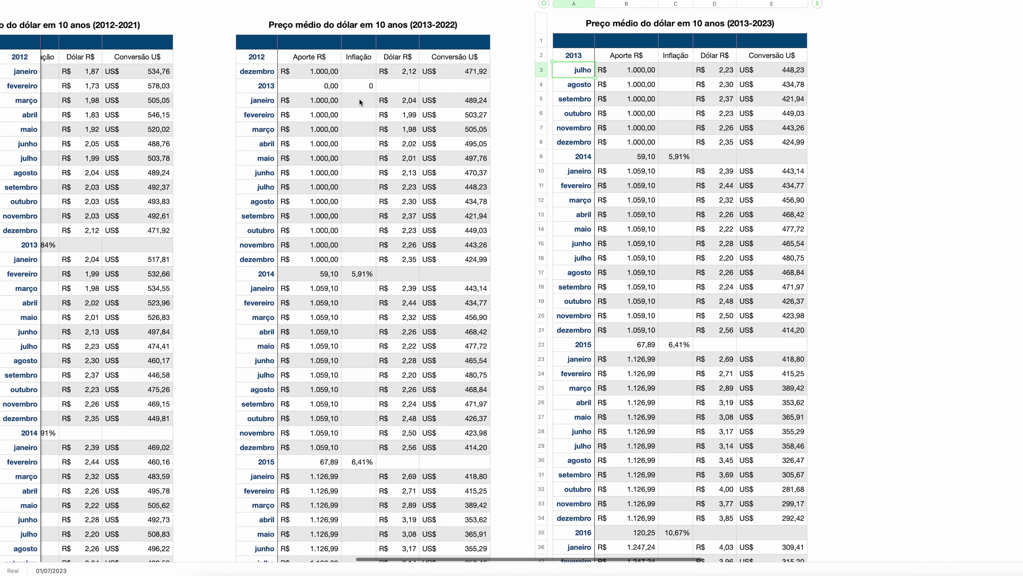
Check the first month of the 2013-2022 table and the julho 2013, outubro 2013 and julho 2014 dollar rates in the 2013-2023 table
click(254, 72)
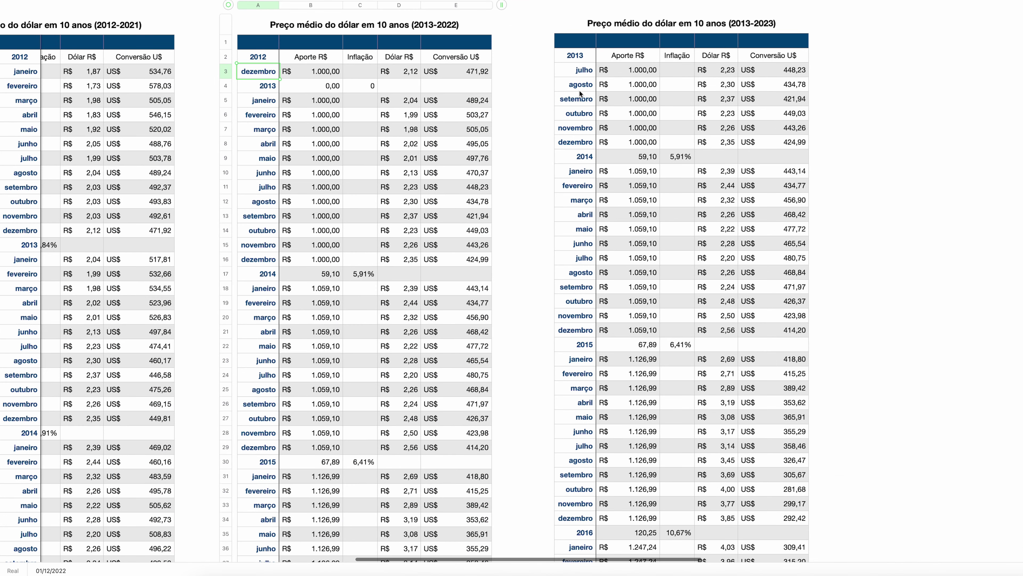
click(680, 72)
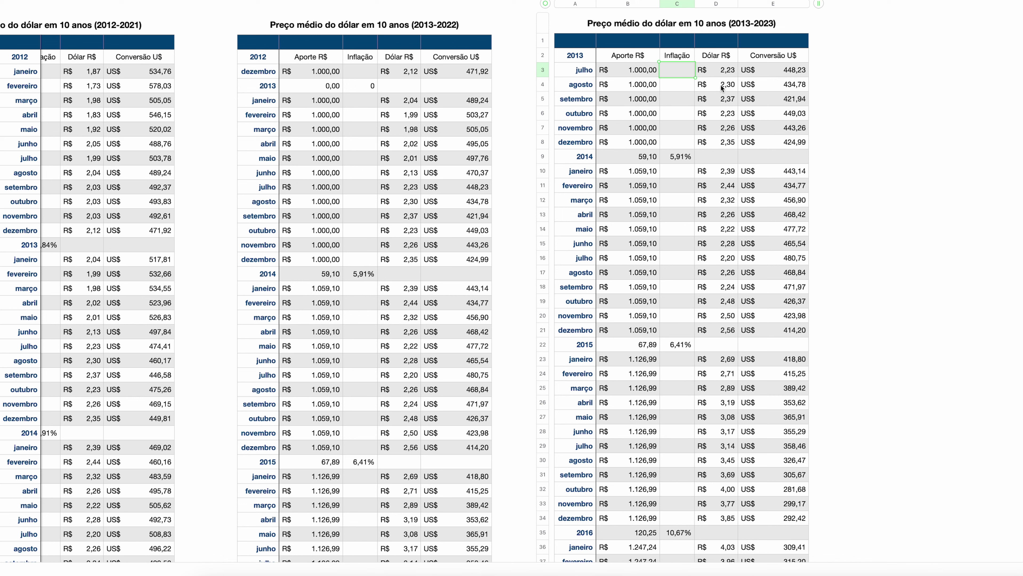
click(722, 70)
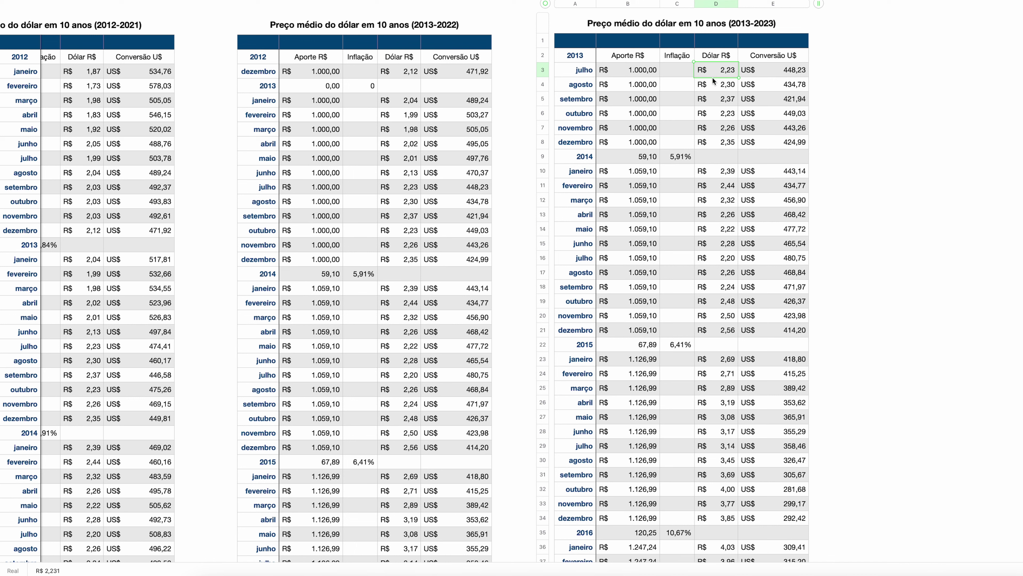
click(714, 116)
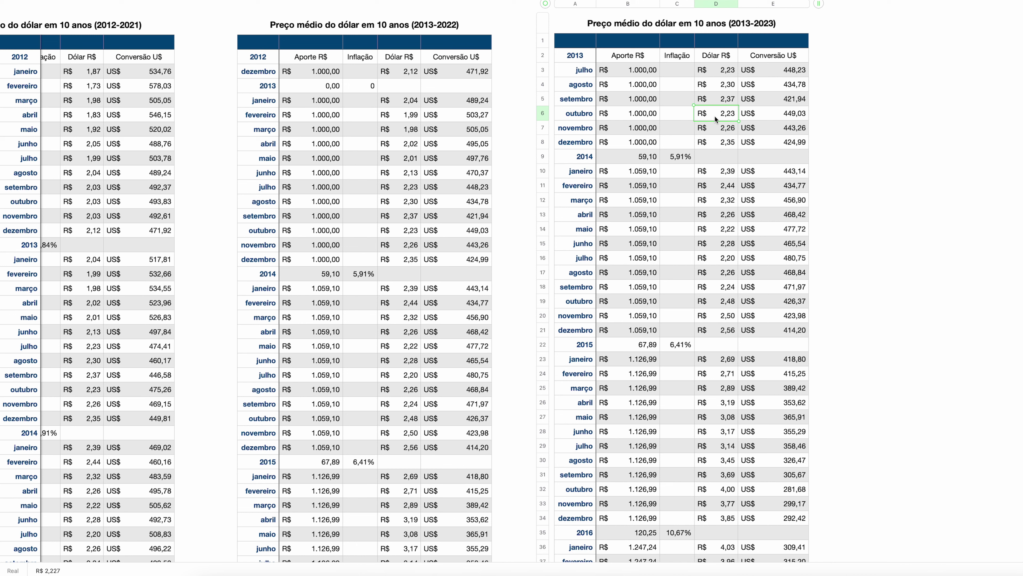
click(714, 255)
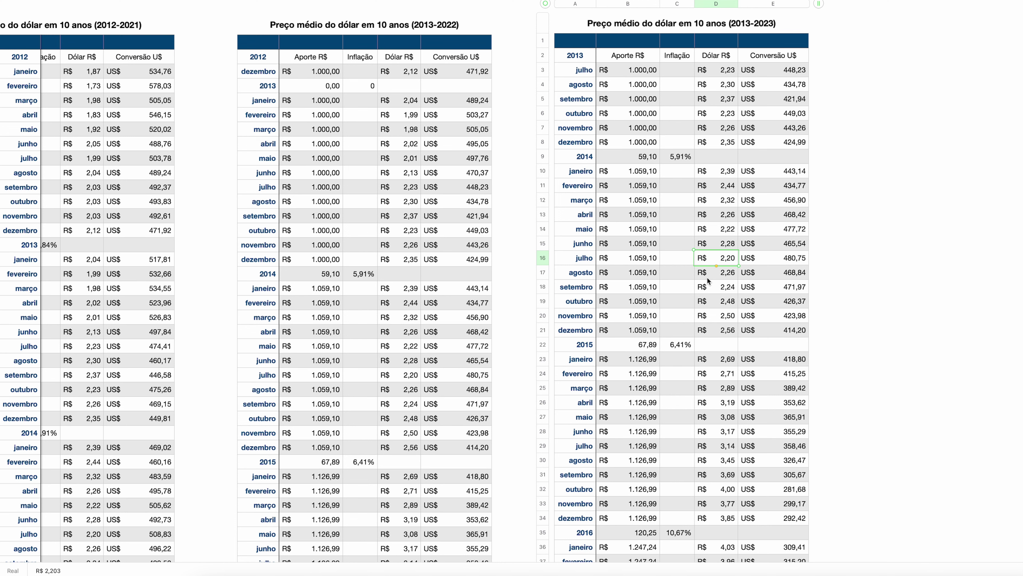
Review the 2013-2023 table through its later years and check the inflation rates for 2022 and 2016
scroll(708, 278, down, 5)
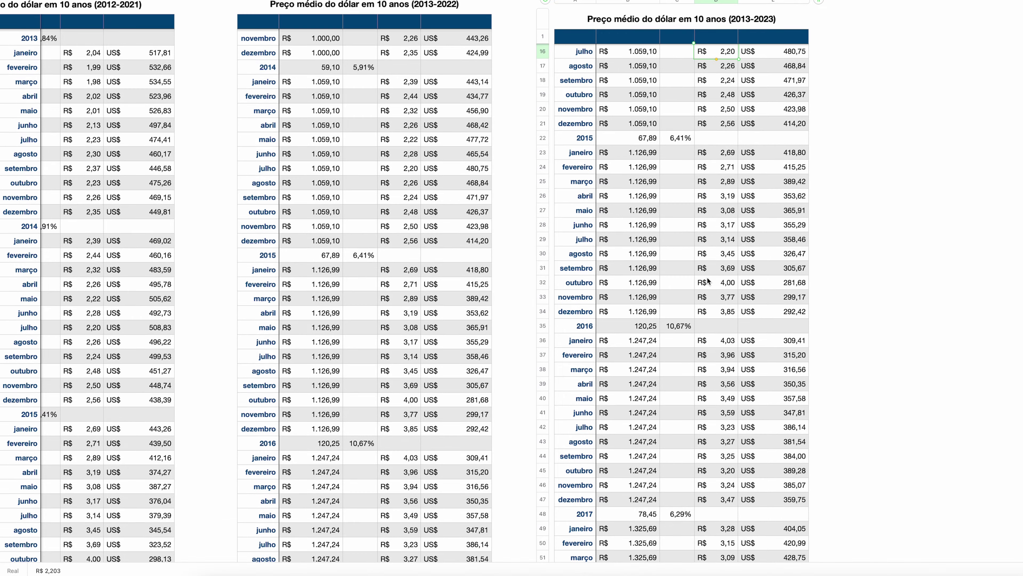
scroll(709, 281, down, 12)
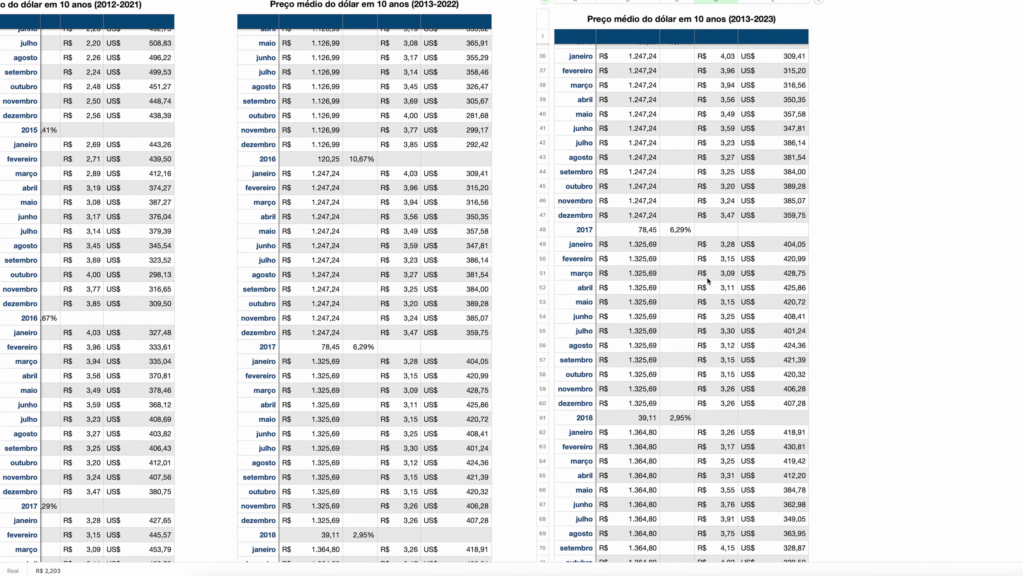
scroll(708, 279, down, 15)
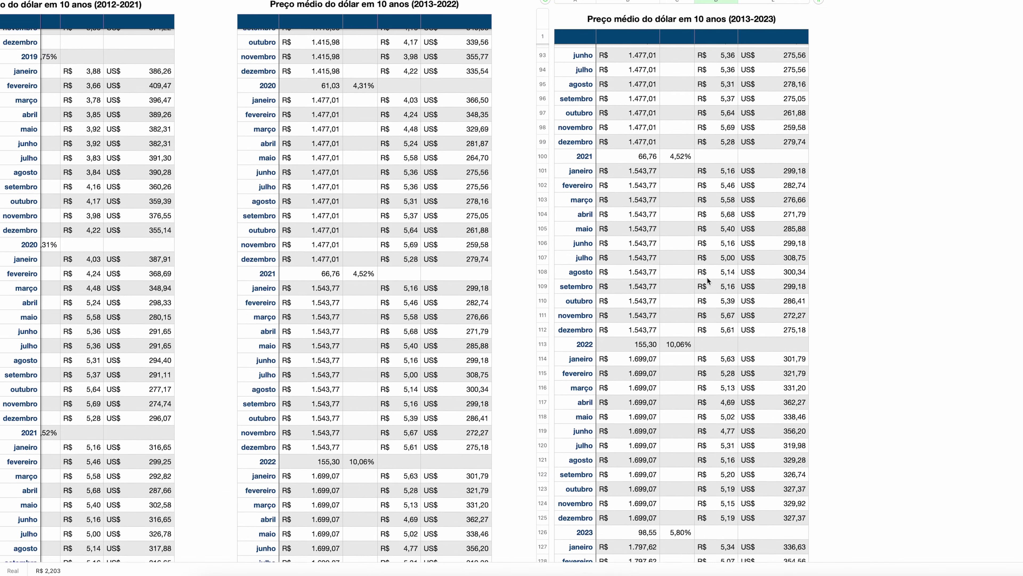
scroll(707, 278, down, 6)
scroll(708, 278, up, 6)
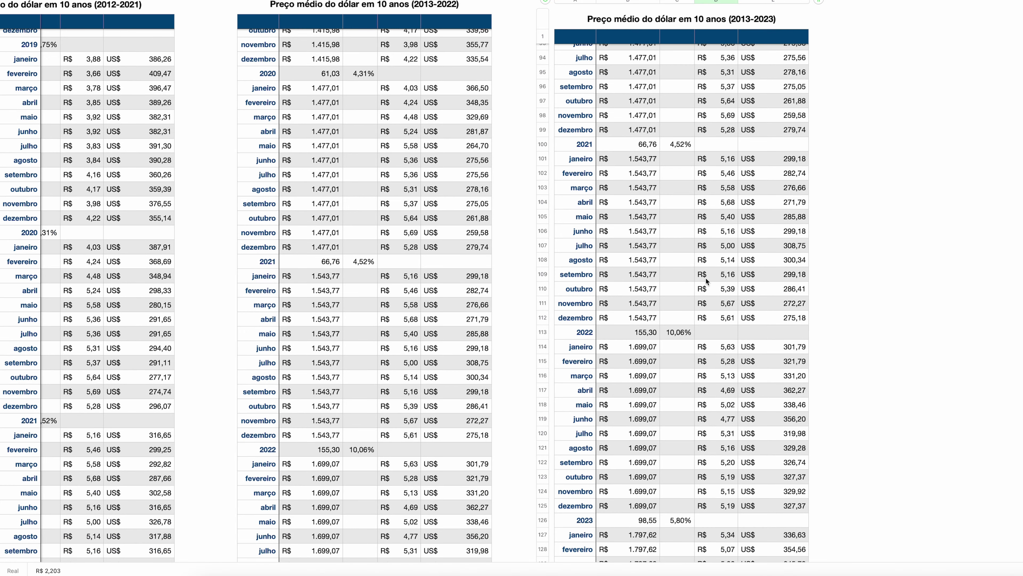
click(679, 335)
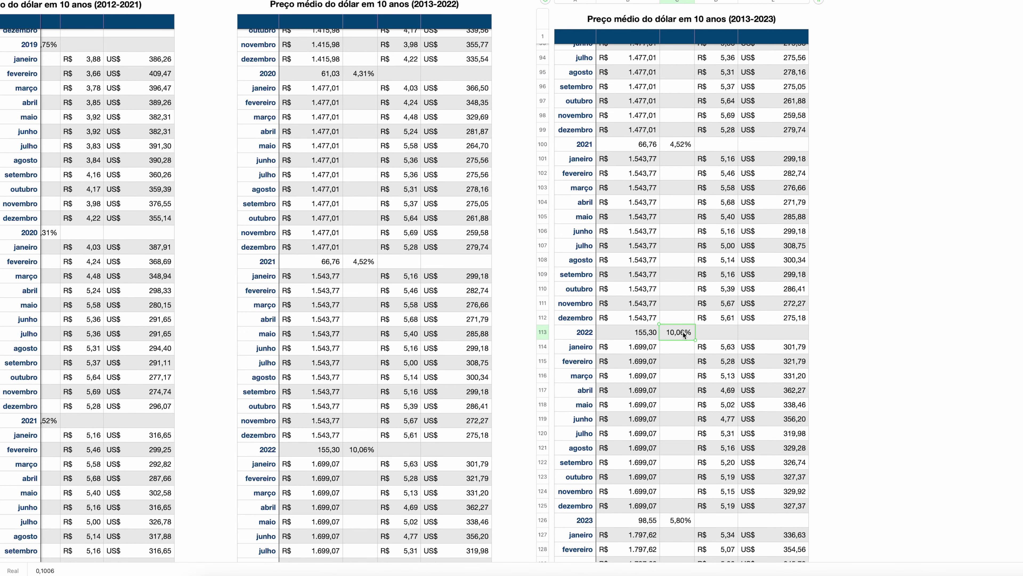
scroll(681, 334, up, 12)
scroll(683, 332, up, 10)
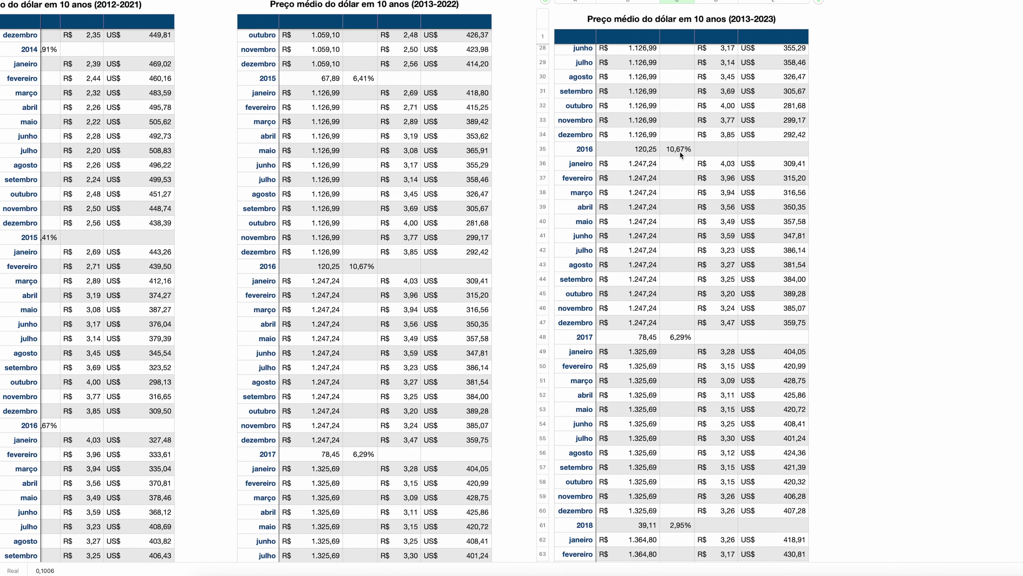
click(681, 152)
Check the janeiro 2023 dollar rate near the end of the 2013-2023 table
scroll(687, 225, down, 20)
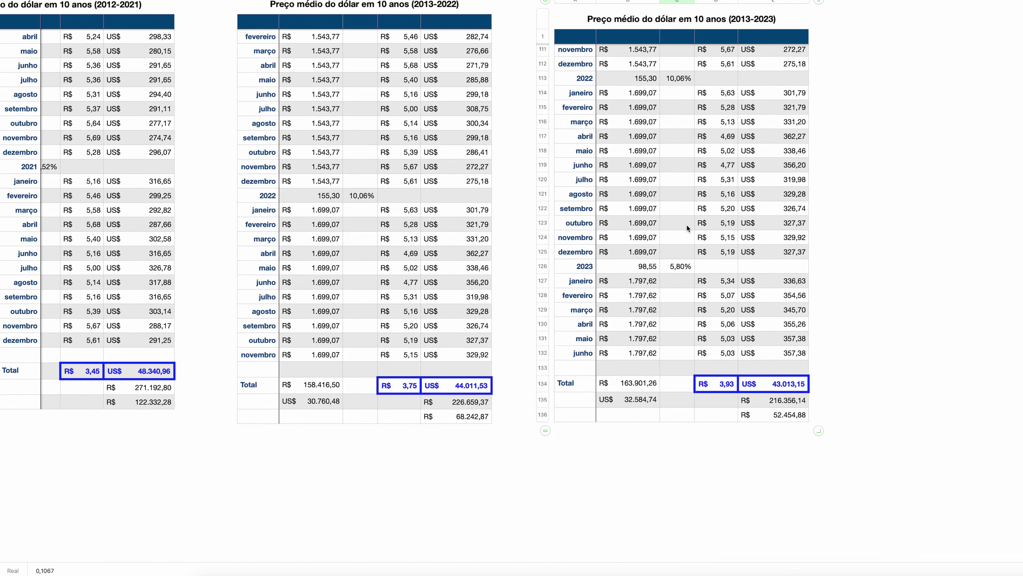
scroll(687, 225, down, 3)
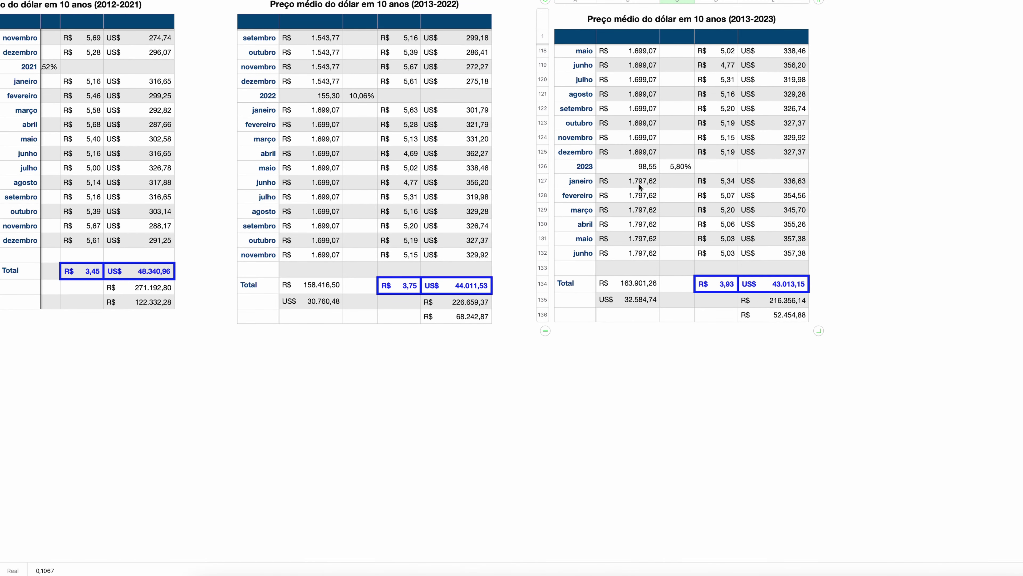
click(718, 184)
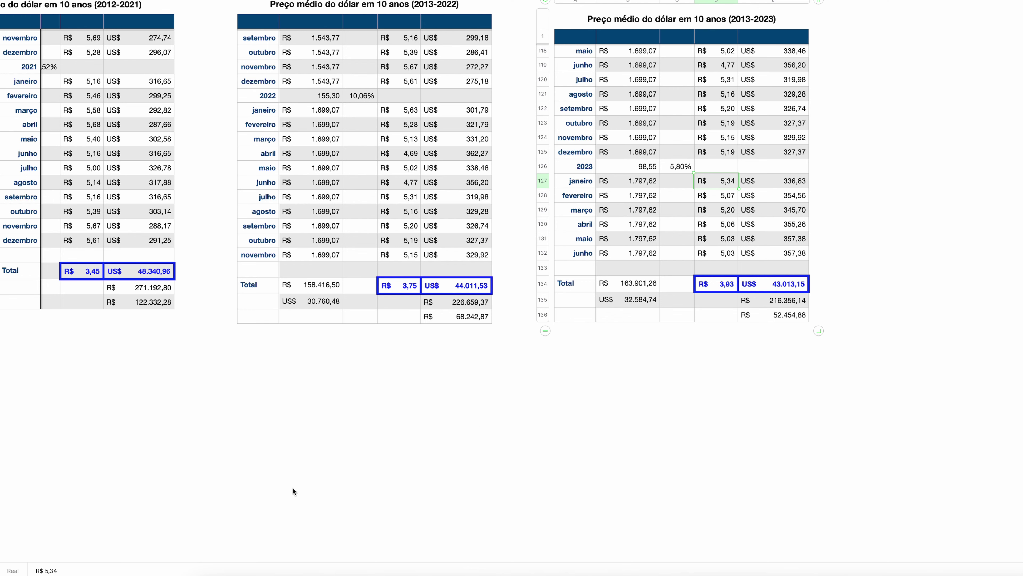
Switch to the Banco Central do Brasil quotations page, widen its window and highlight the May 2023 buying rates up to 24/05/2023
click(246, 568)
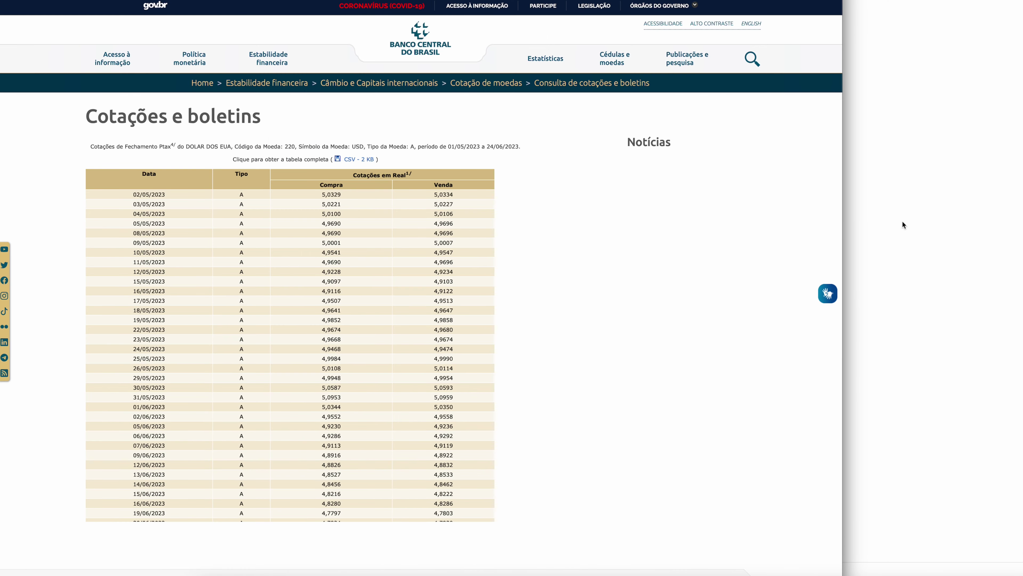
drag(842, 240, 1019, 239)
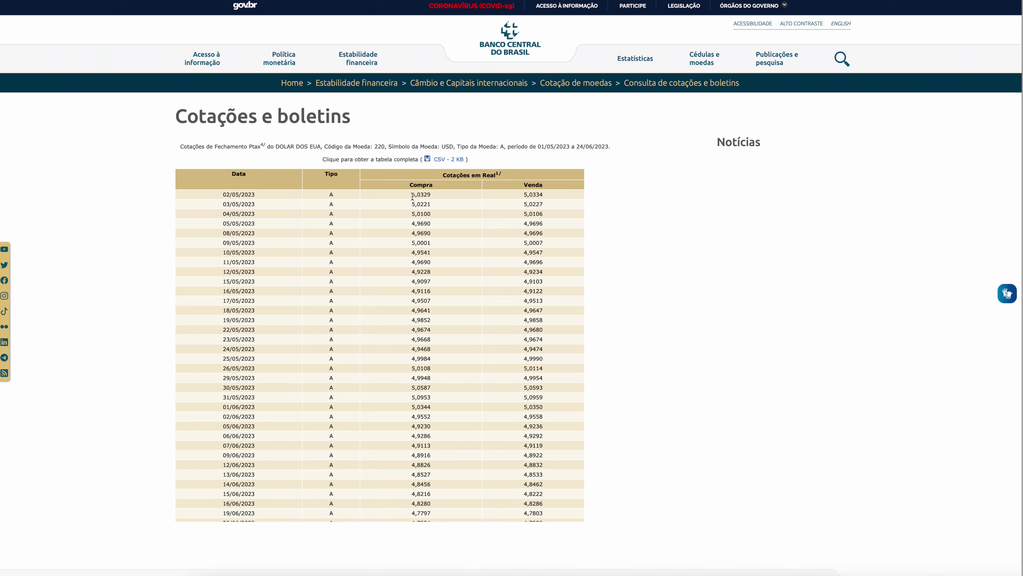
drag(411, 195, 428, 216)
drag(413, 224, 430, 350)
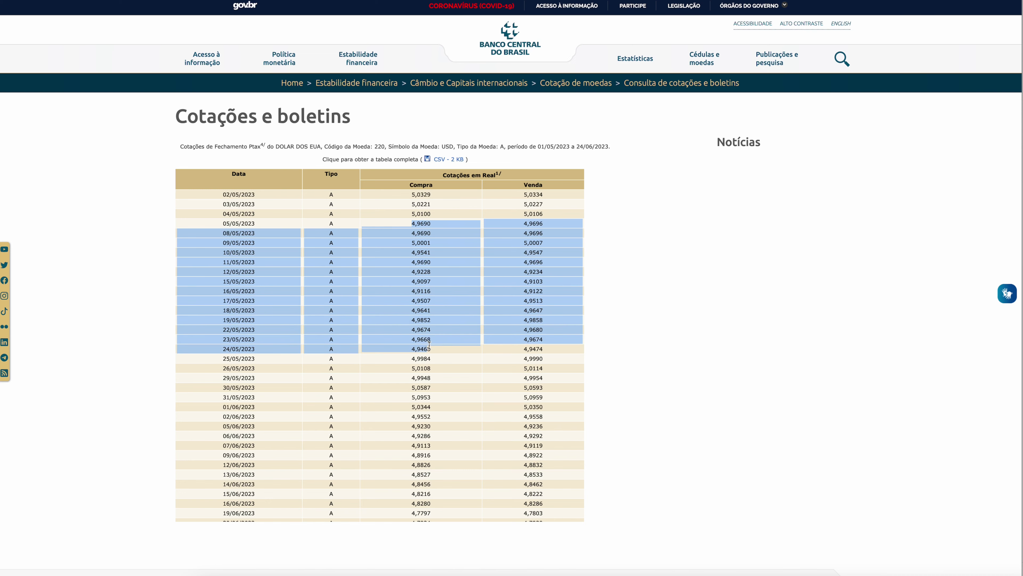
Highlight the buying rate for 23/06/2023 and compare it with the earlier May and June quotations
scroll(433, 337, down, 3)
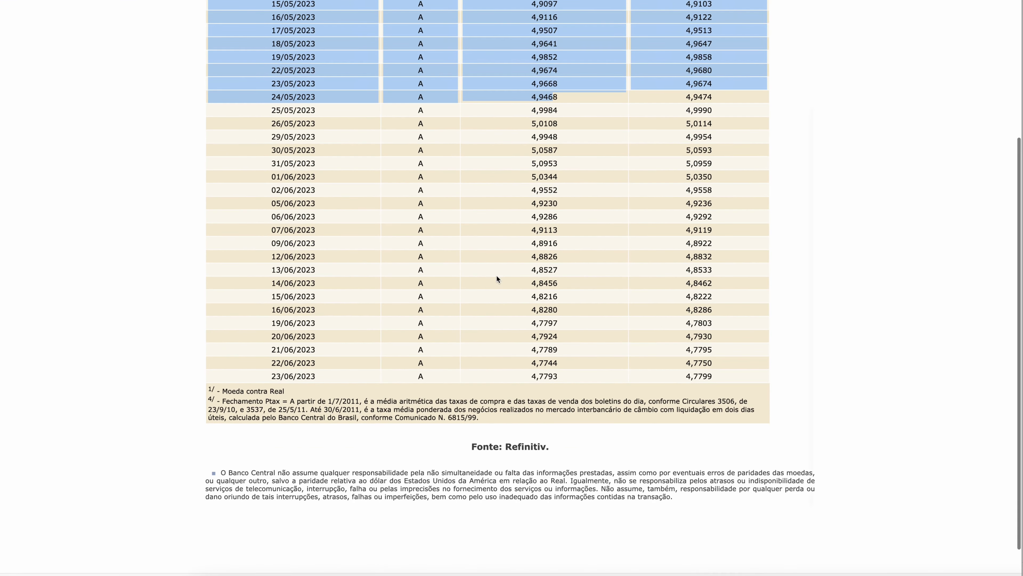
click(480, 328)
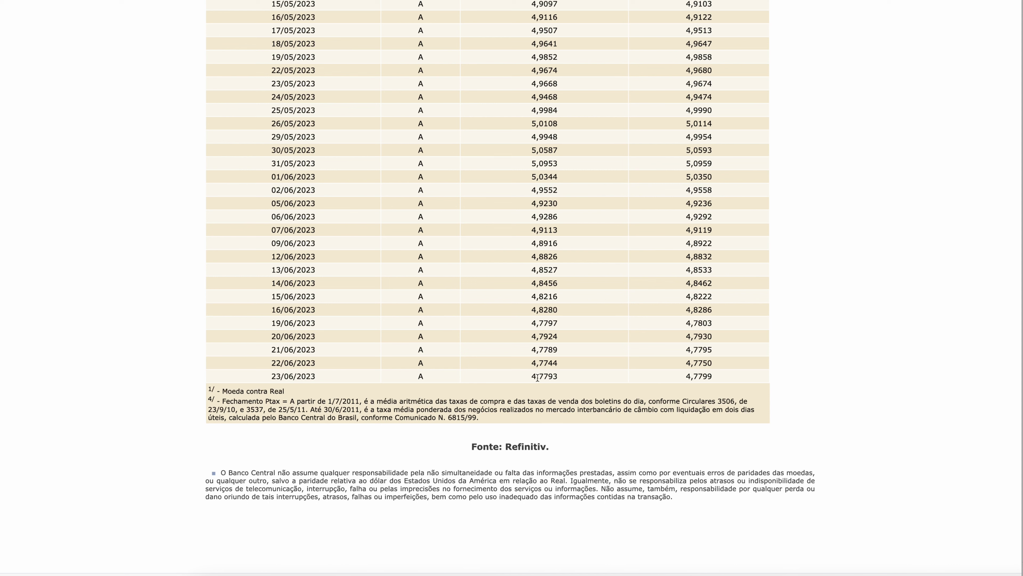
drag(532, 378, 558, 377)
scroll(540, 379, up, 5)
scroll(540, 379, down, 3)
scroll(540, 379, up, 1)
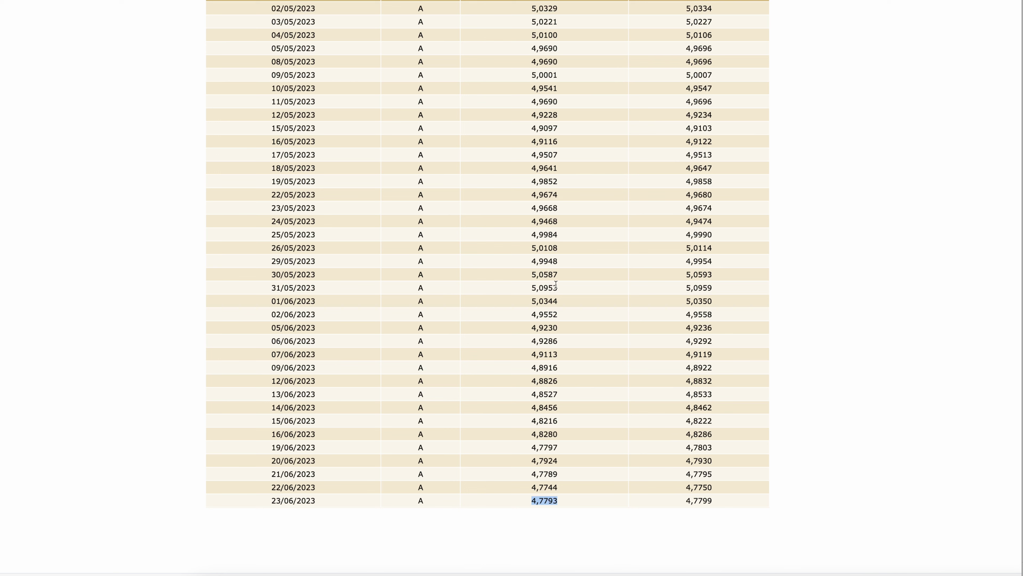
click(583, 340)
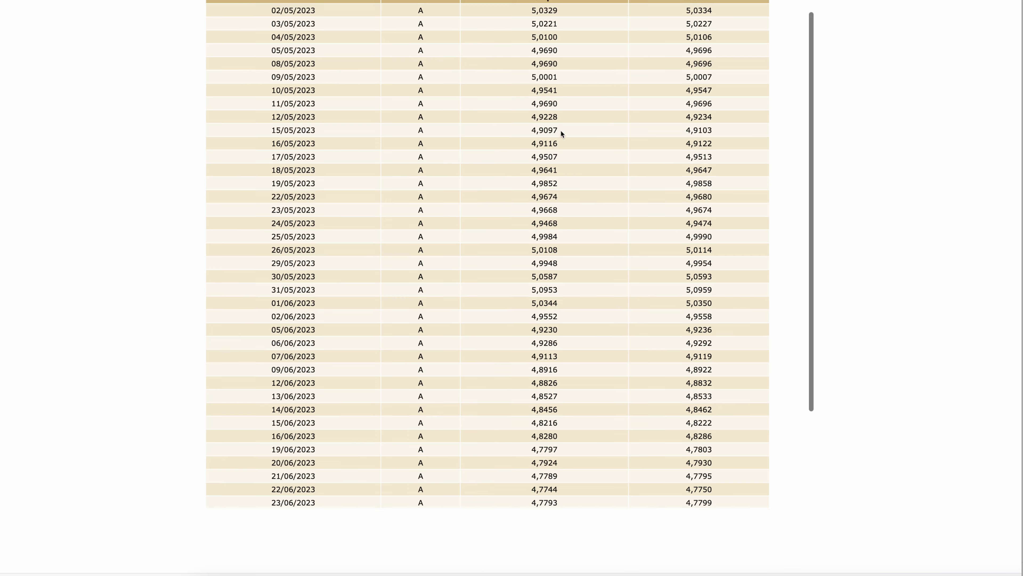
Highlight the buying rates for 02/05/2023 and 01/06/2023 in the quotations table
scroll(560, 130, up, 3)
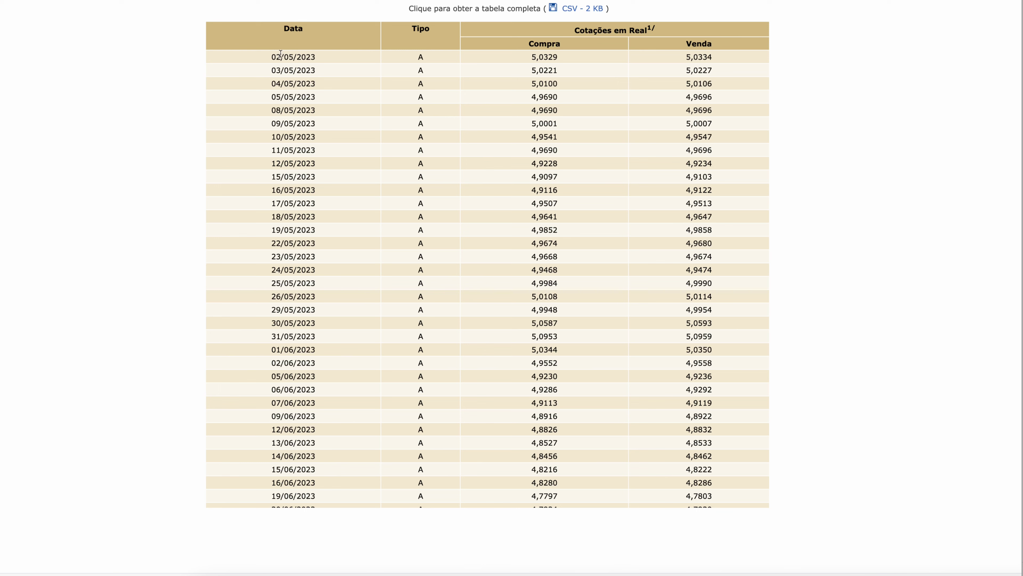
drag(531, 57, 561, 54)
click(541, 57)
double_click(548, 349)
Return to the spreadsheet and examine the janeiro to junho 2023 dollar rates and the empty row beneath them
key(super+Tab)
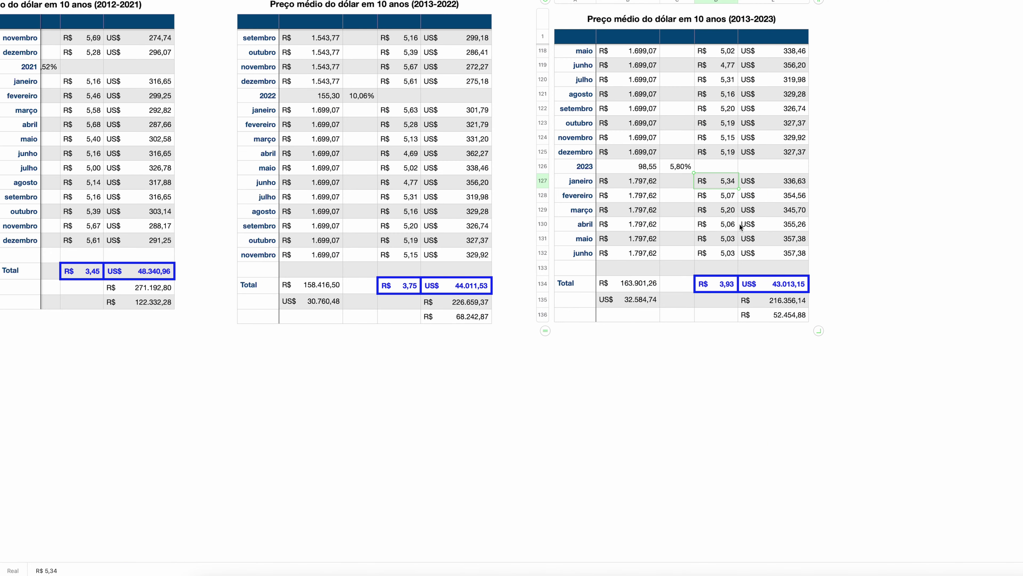
click(585, 167)
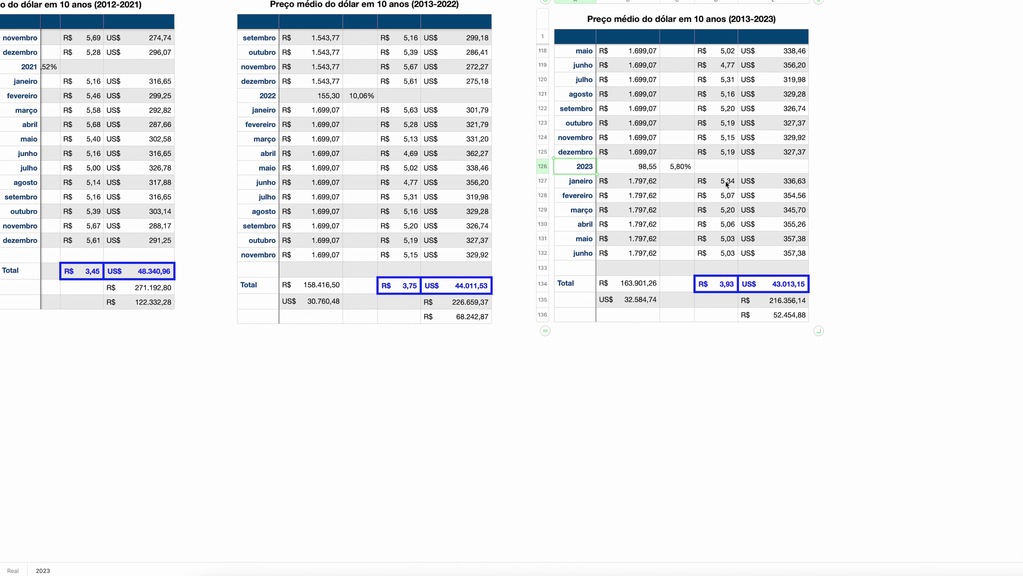
drag(716, 184, 707, 254)
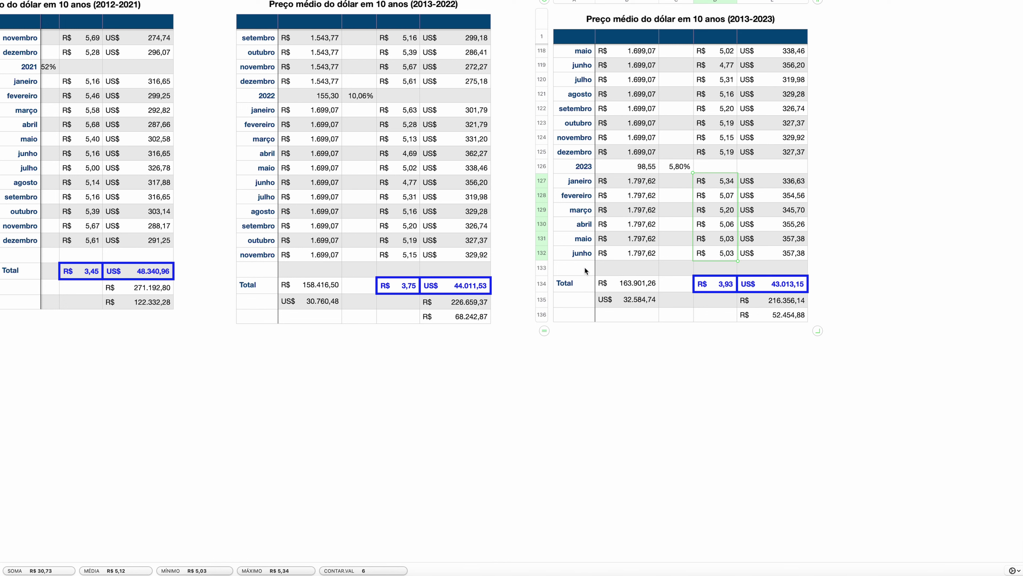
click(715, 254)
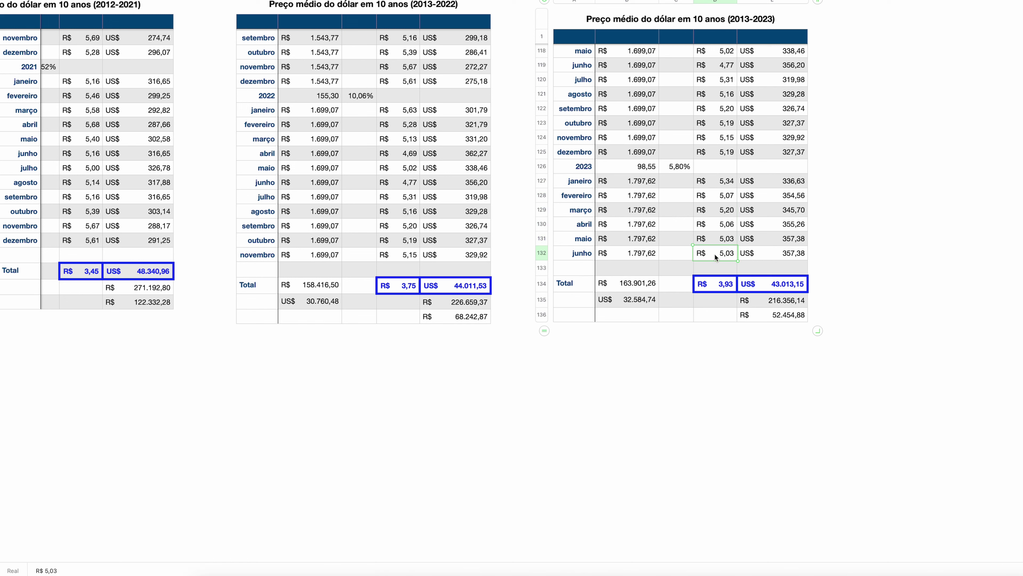
click(705, 271)
click(578, 268)
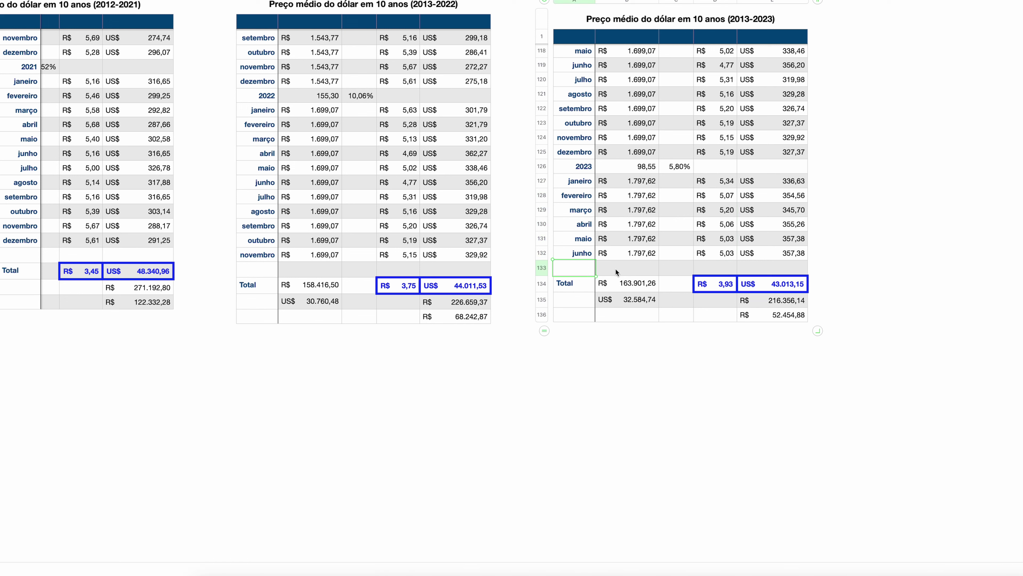
click(711, 268)
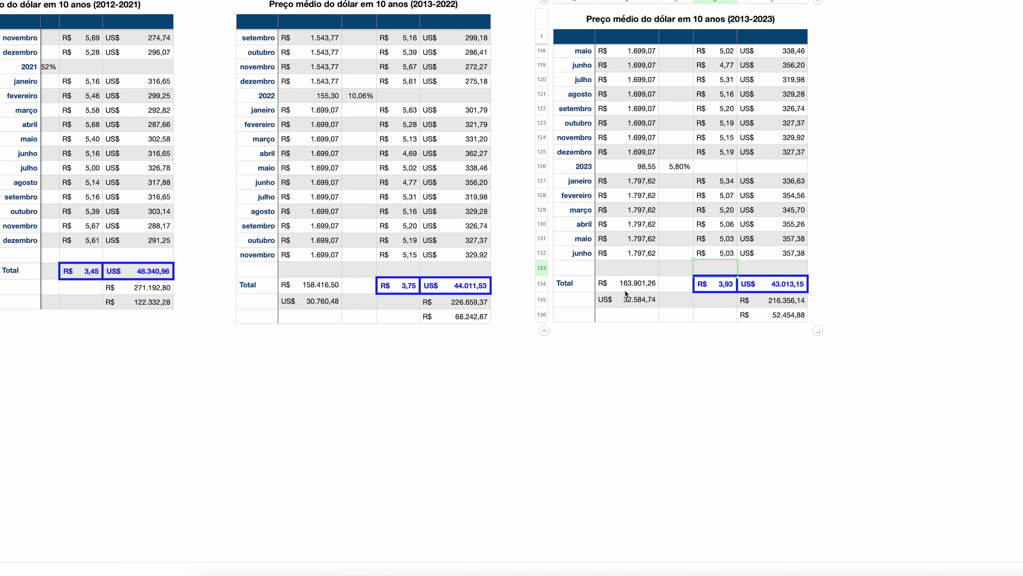
Compare the average dollar price in the total row of the 2013-2023 table with that of the 2009-2018 table
click(715, 302)
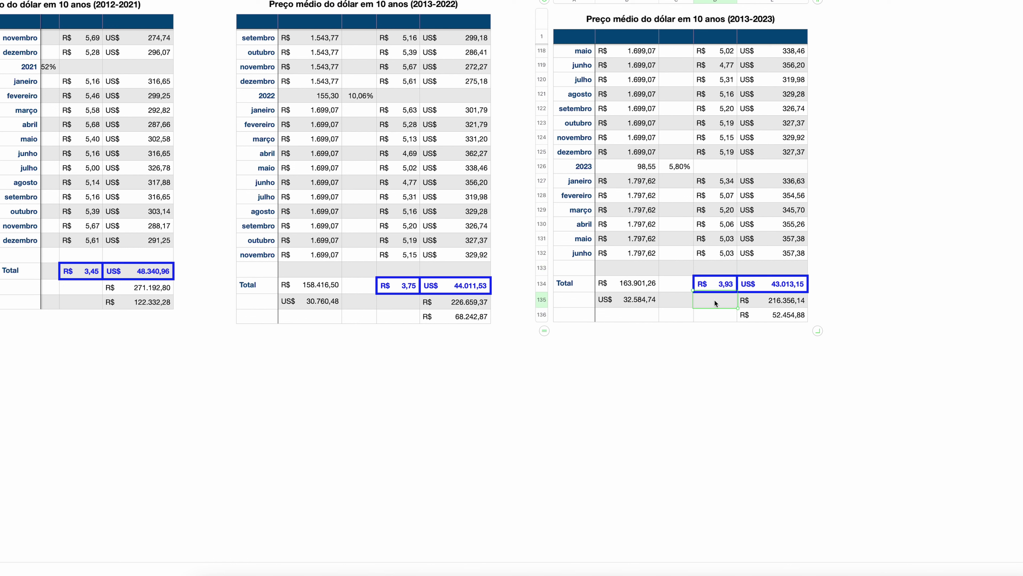
click(710, 285)
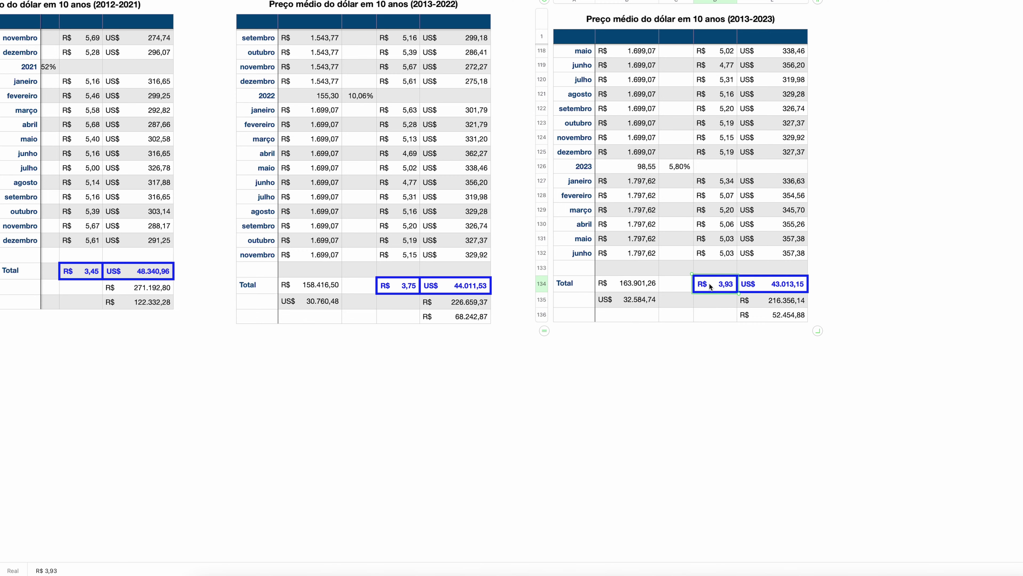
scroll(711, 287, left, 20)
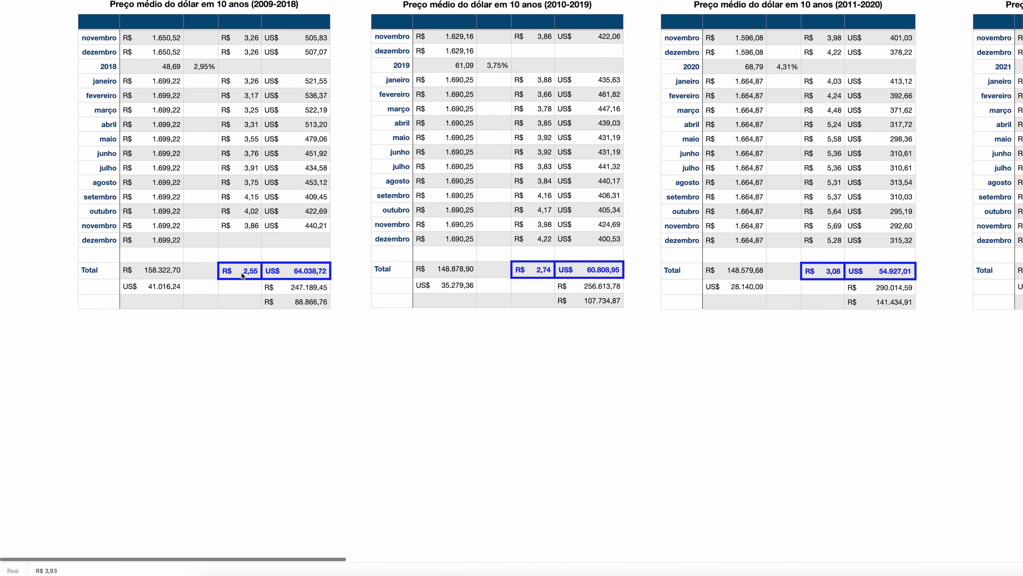
click(242, 273)
scroll(247, 273, right, 20)
scroll(704, 296, right, 5)
click(753, 285)
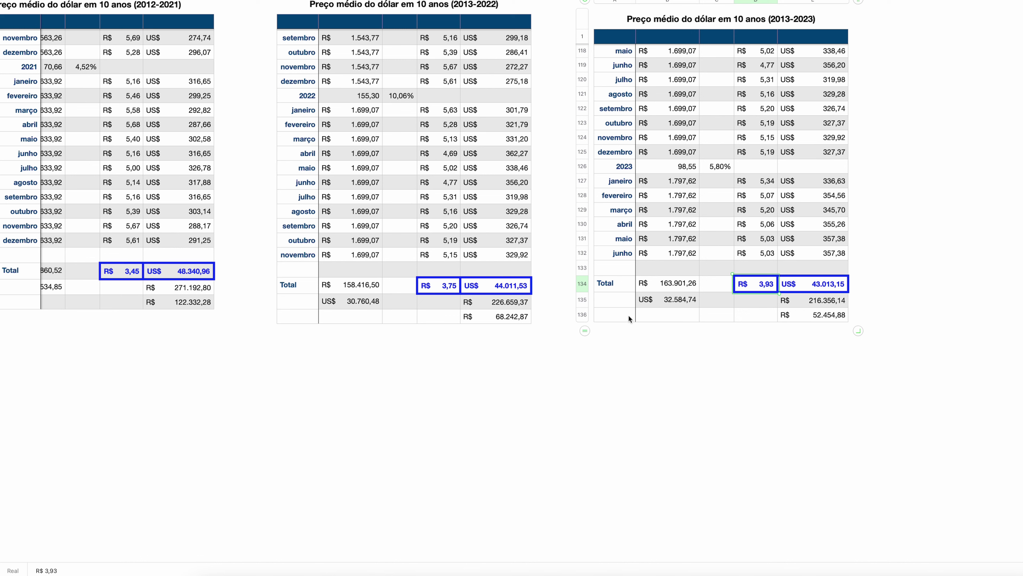
Inspect the Aporte total formula in the 2013-2023 table, the contributions it sums and the average dollar price beside it
click(670, 289)
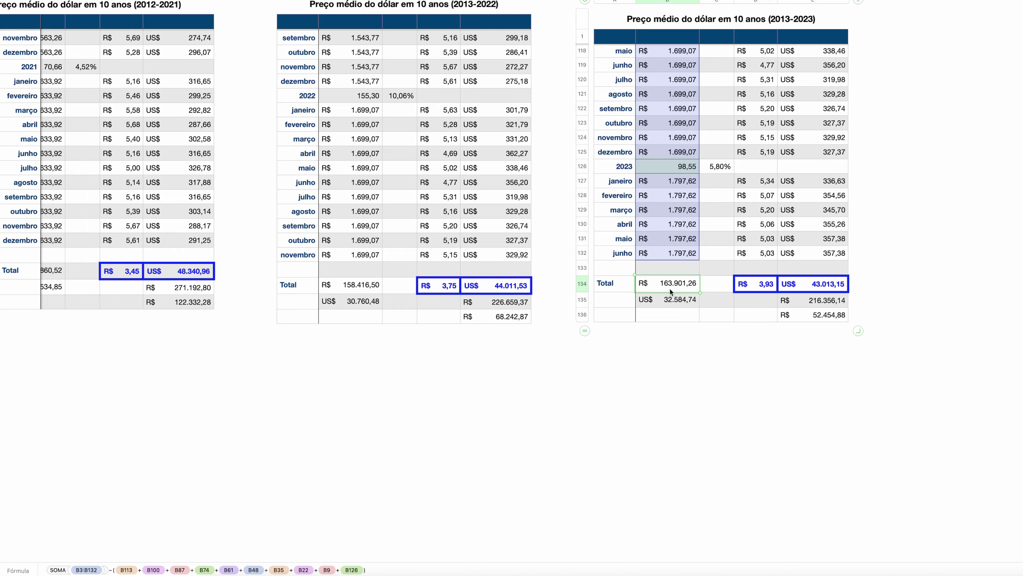
scroll(670, 288, up, 20)
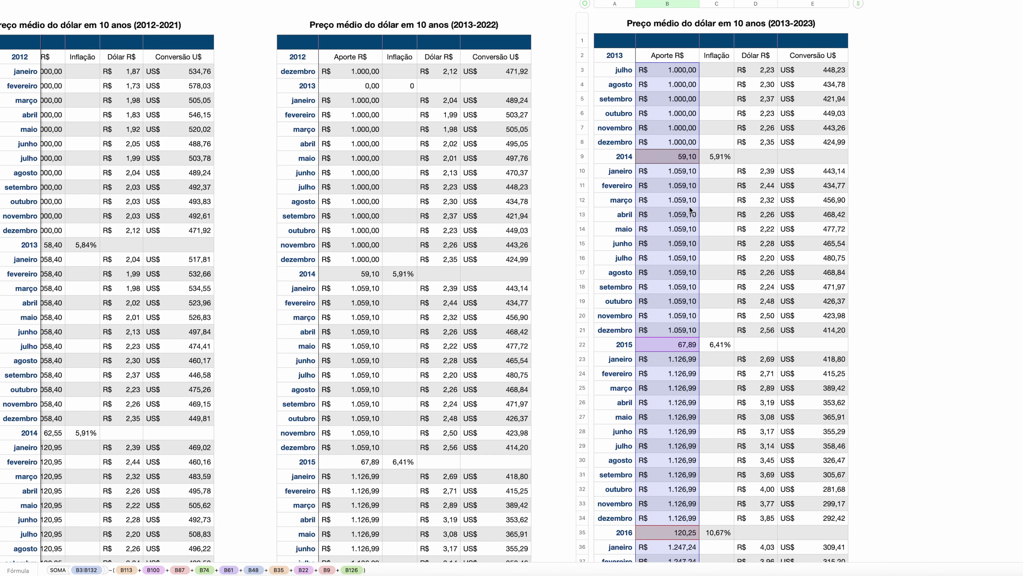
scroll(690, 198, down, 20)
scroll(690, 210, down, 5)
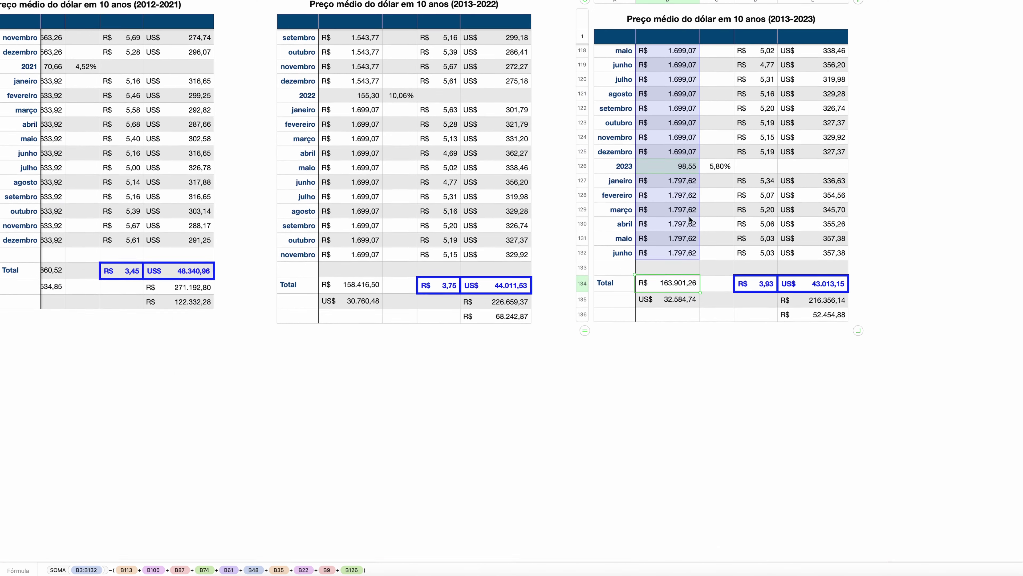
click(750, 285)
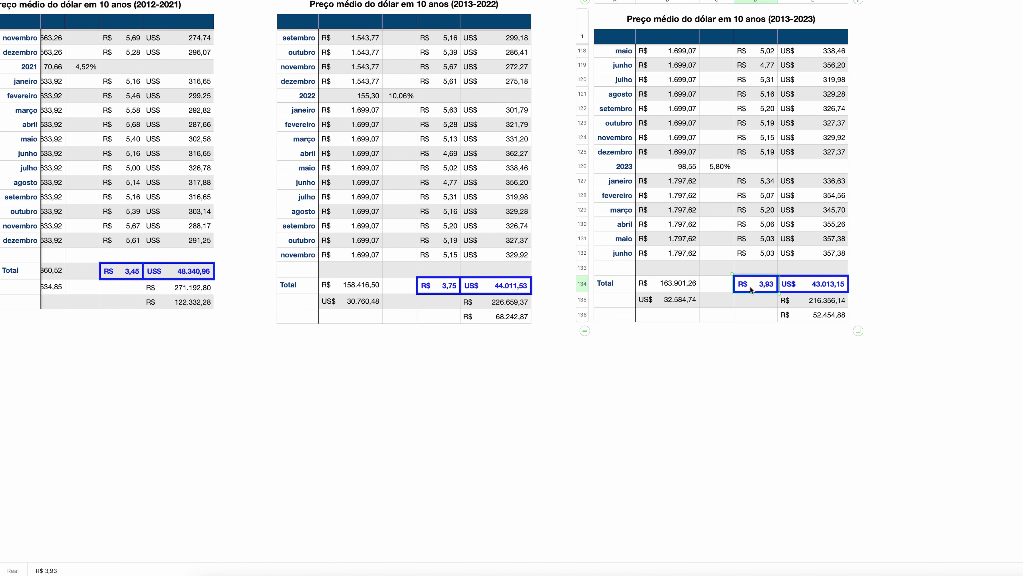
click(653, 284)
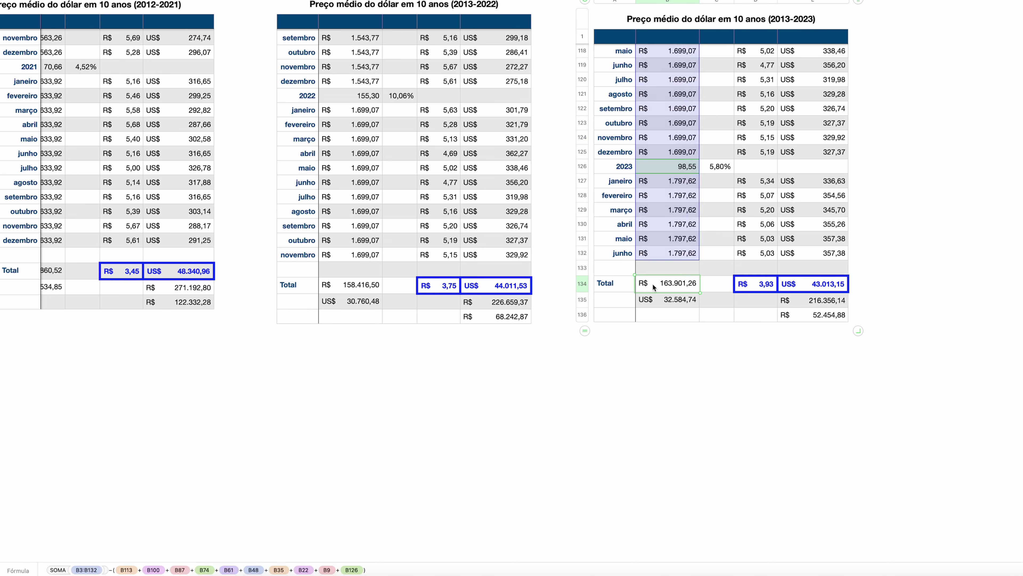